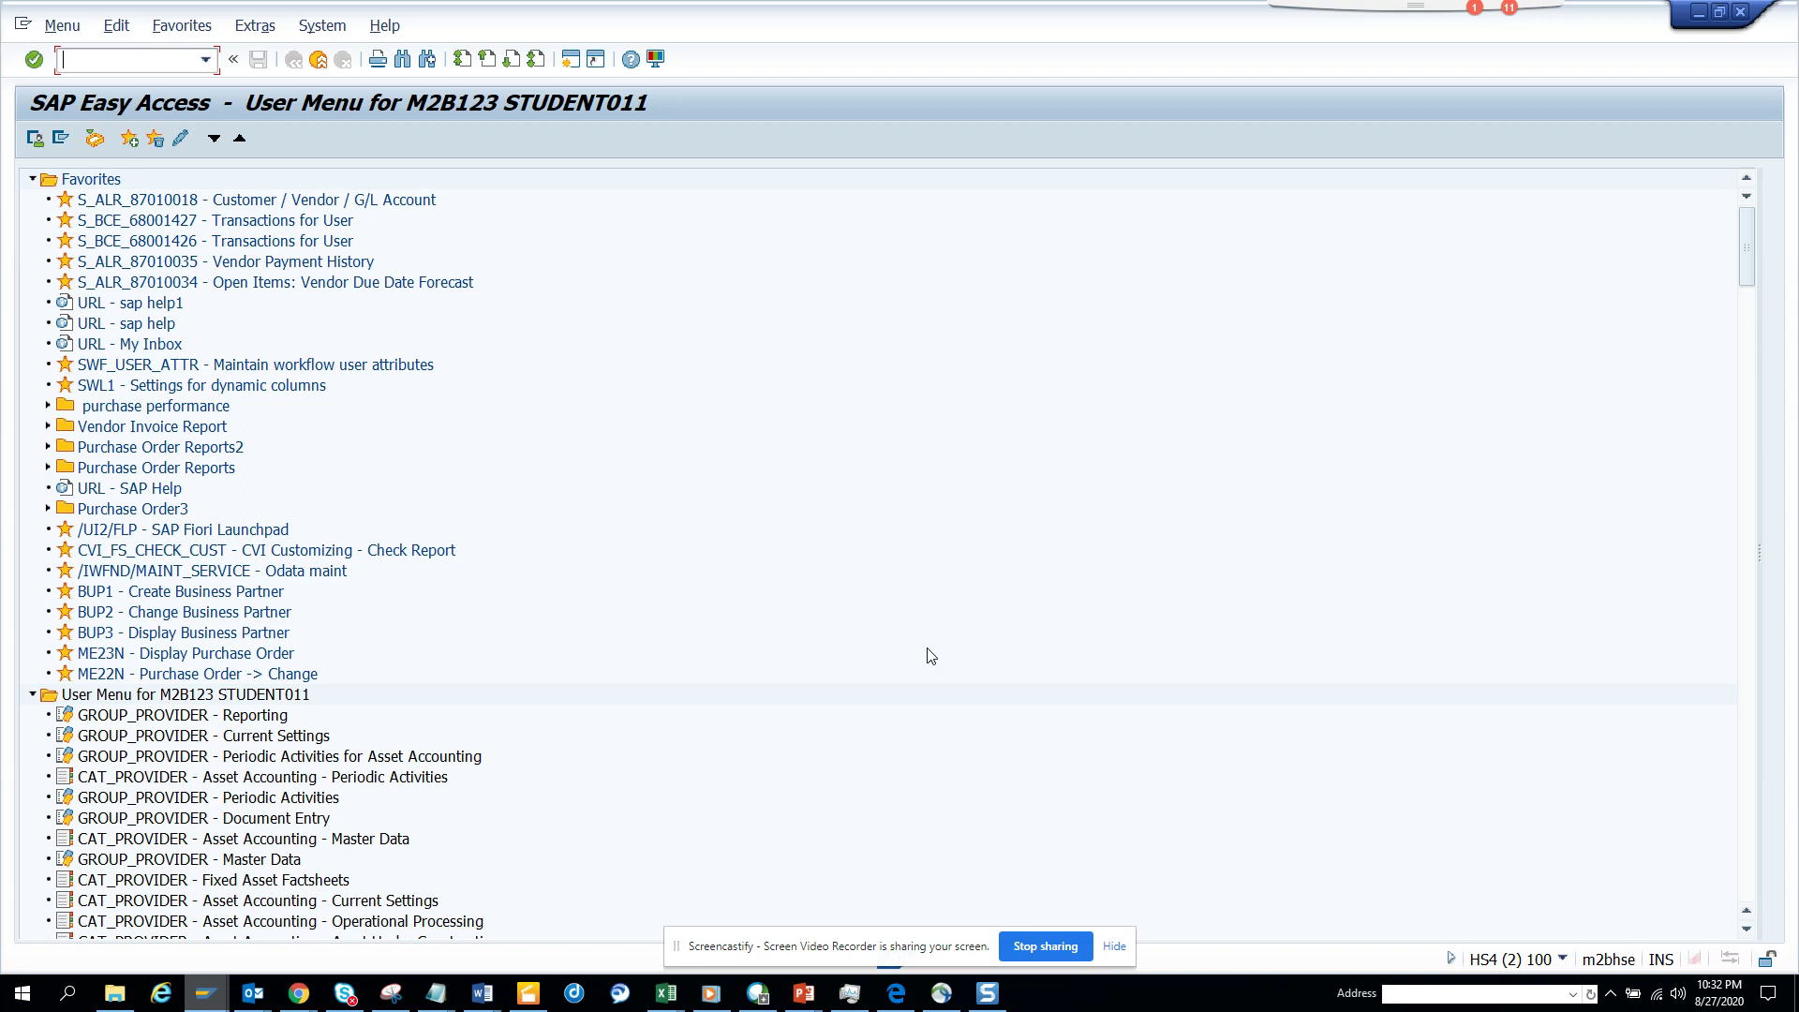
Step: Type the /nsqvi QuickViewer transaction code in the command field
text(/nsqvi)
Step: Start QuickViewer, try creating ZGET_MAINTCODE, and dismiss the already-exists error
key(Return)
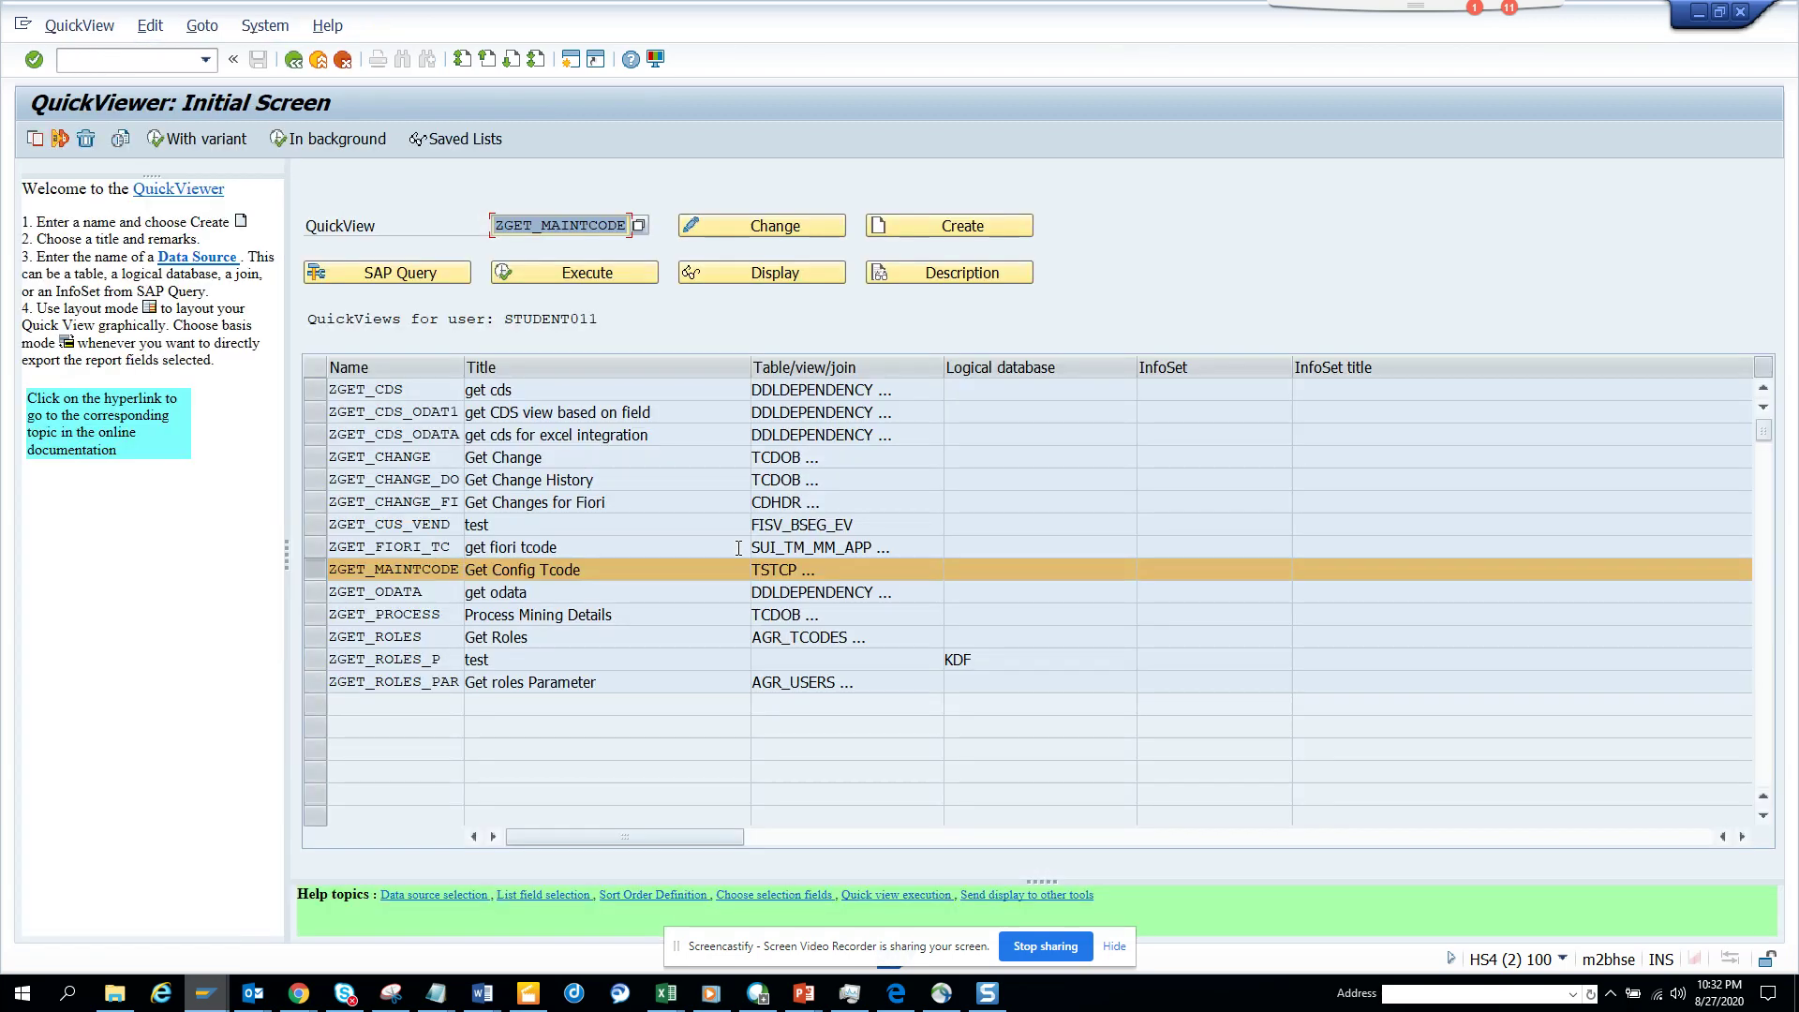
click(925, 225)
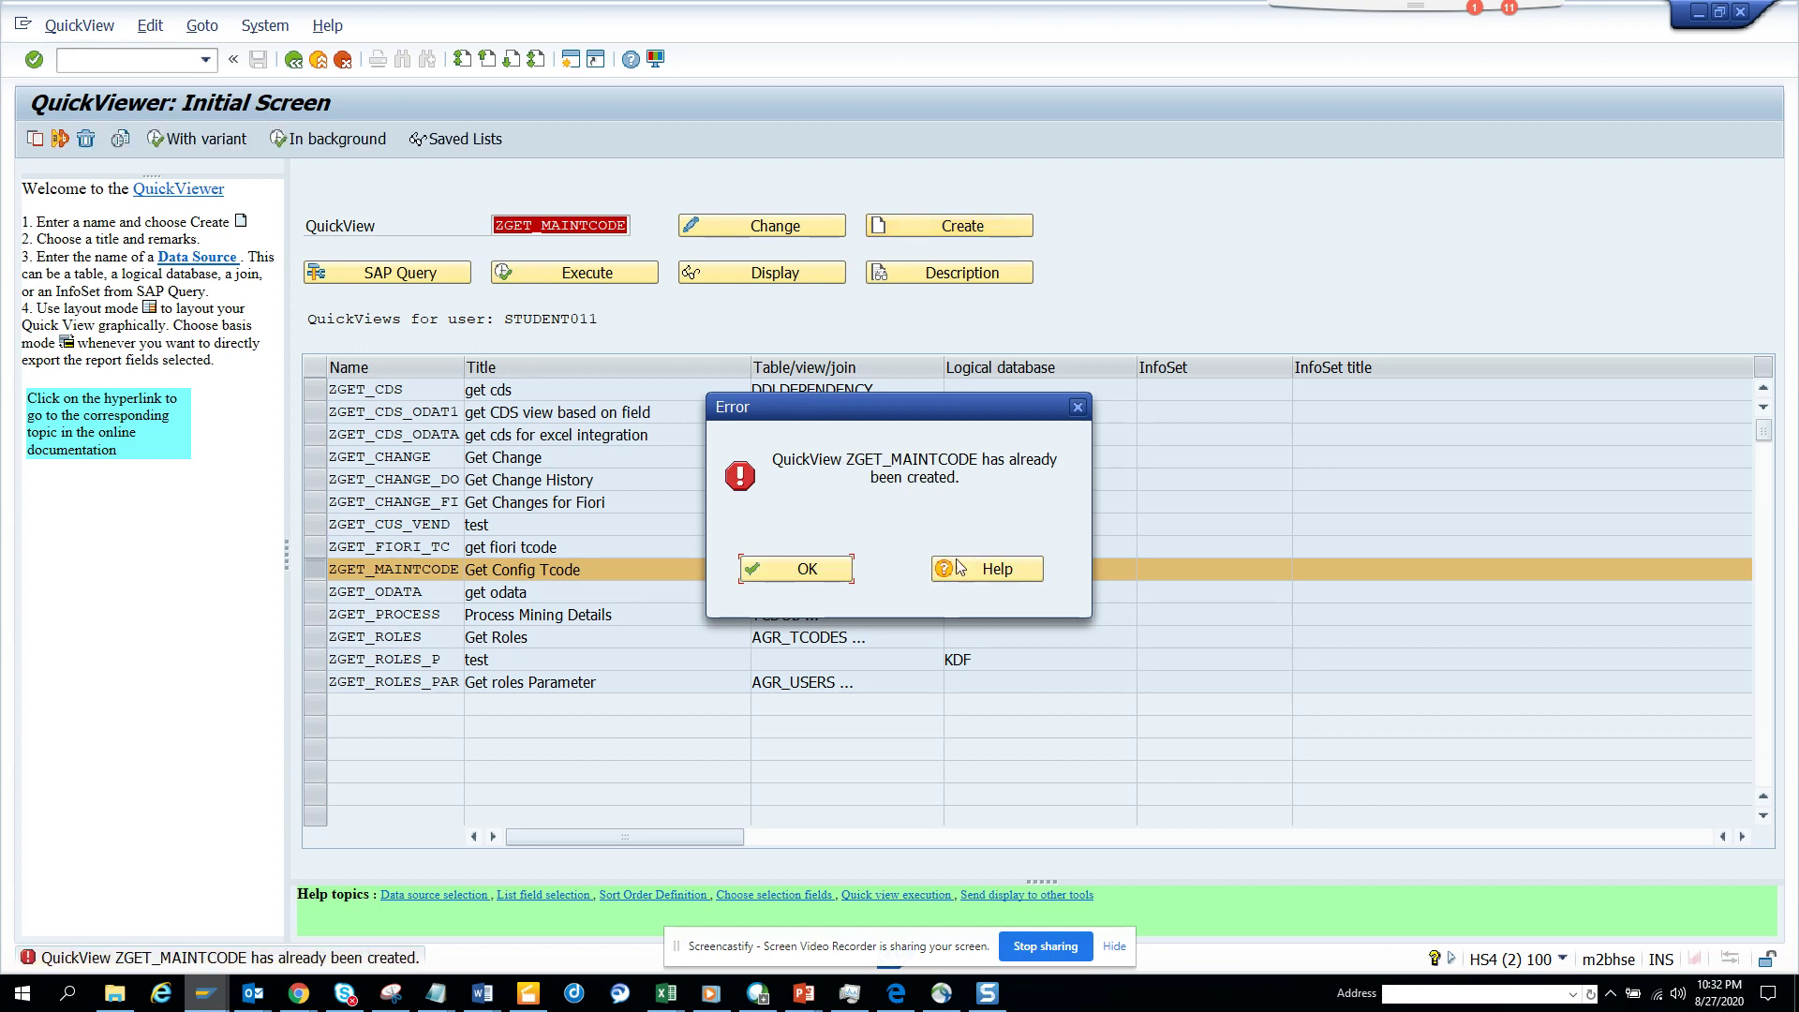
click(851, 573)
Step: Create QuickView ZGET_TCODECFG titled 'Get Config Tcode' with Table join as data source
drag(541, 225, 630, 224)
text(tc)
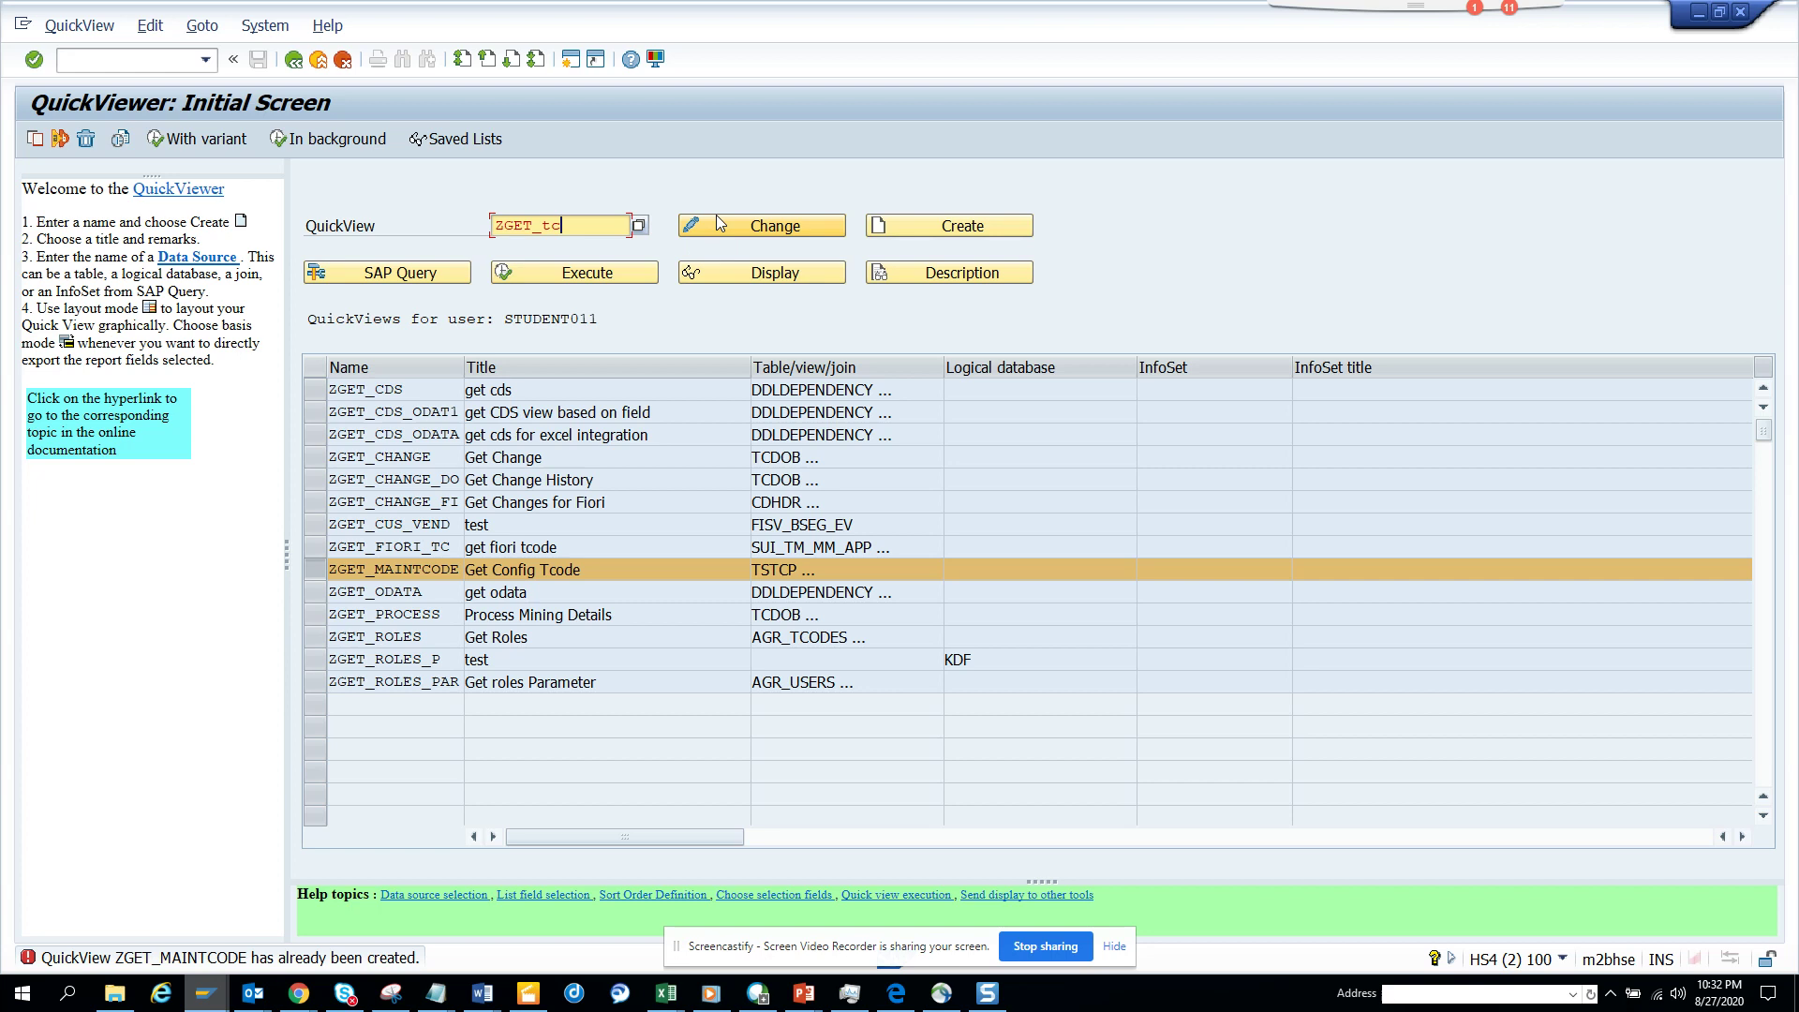
text(odecfg)
click(941, 227)
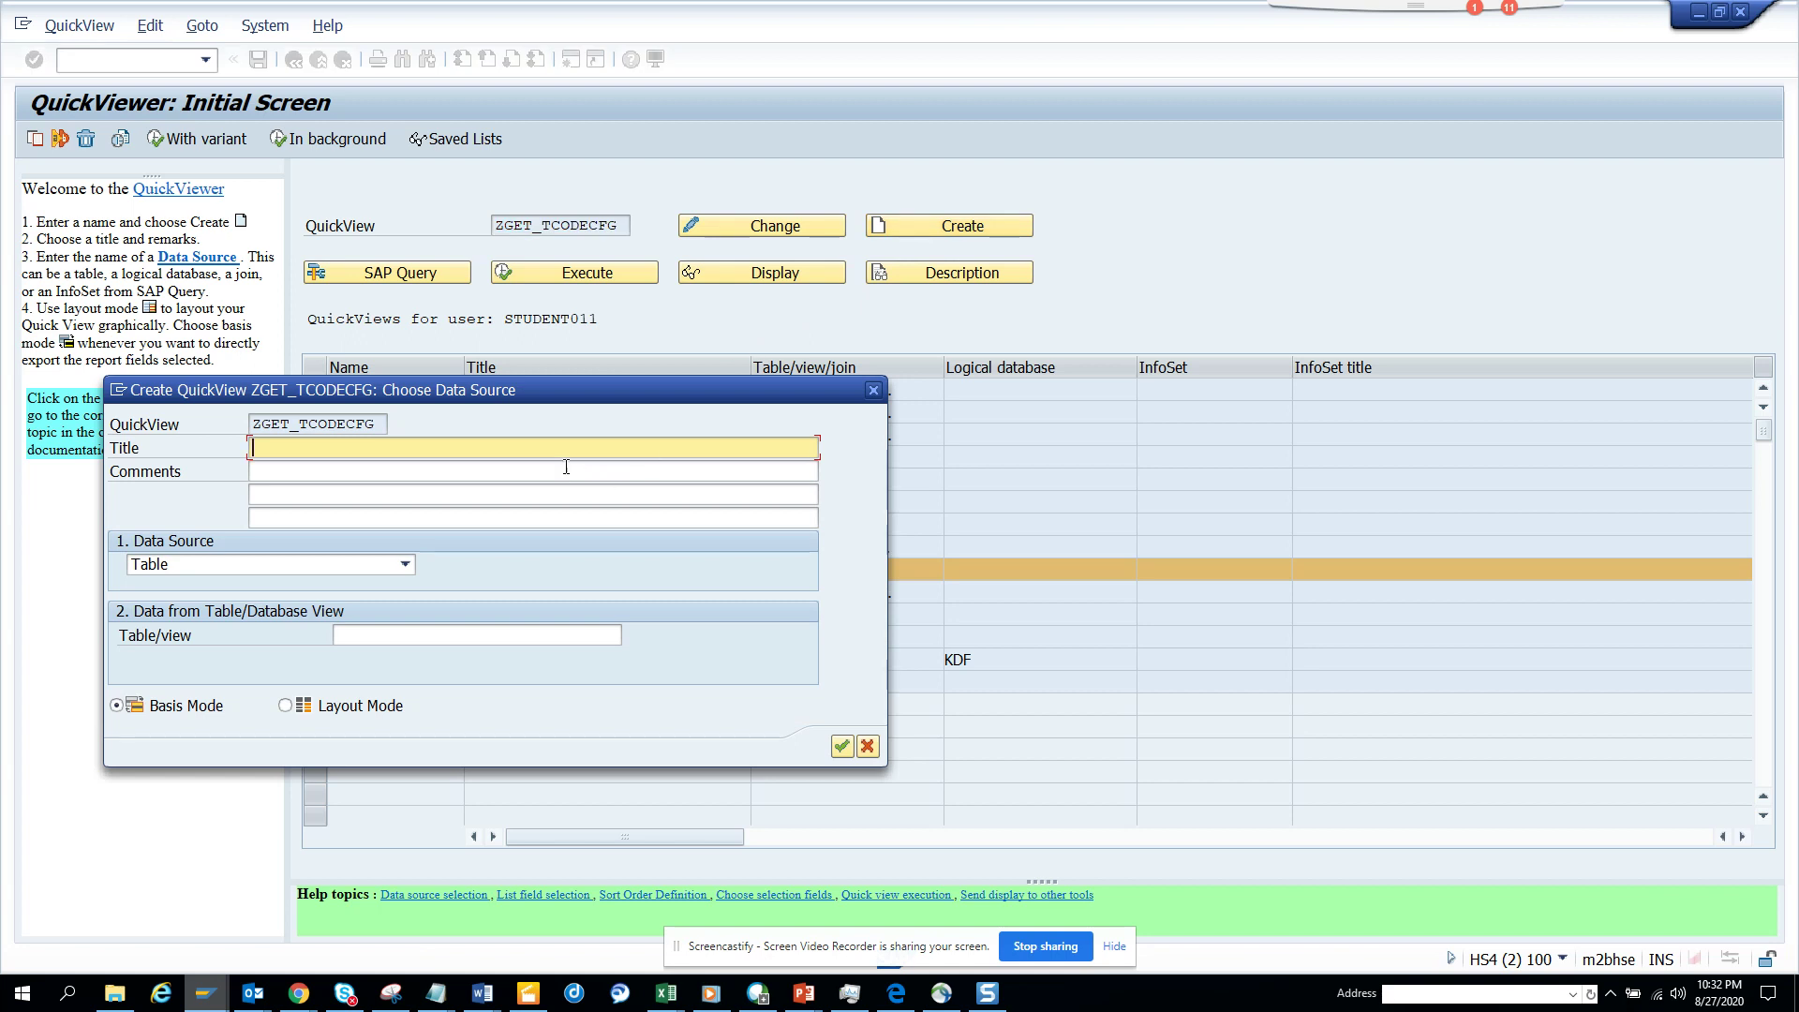
text(Get Config Tcode)
click(403, 564)
click(336, 604)
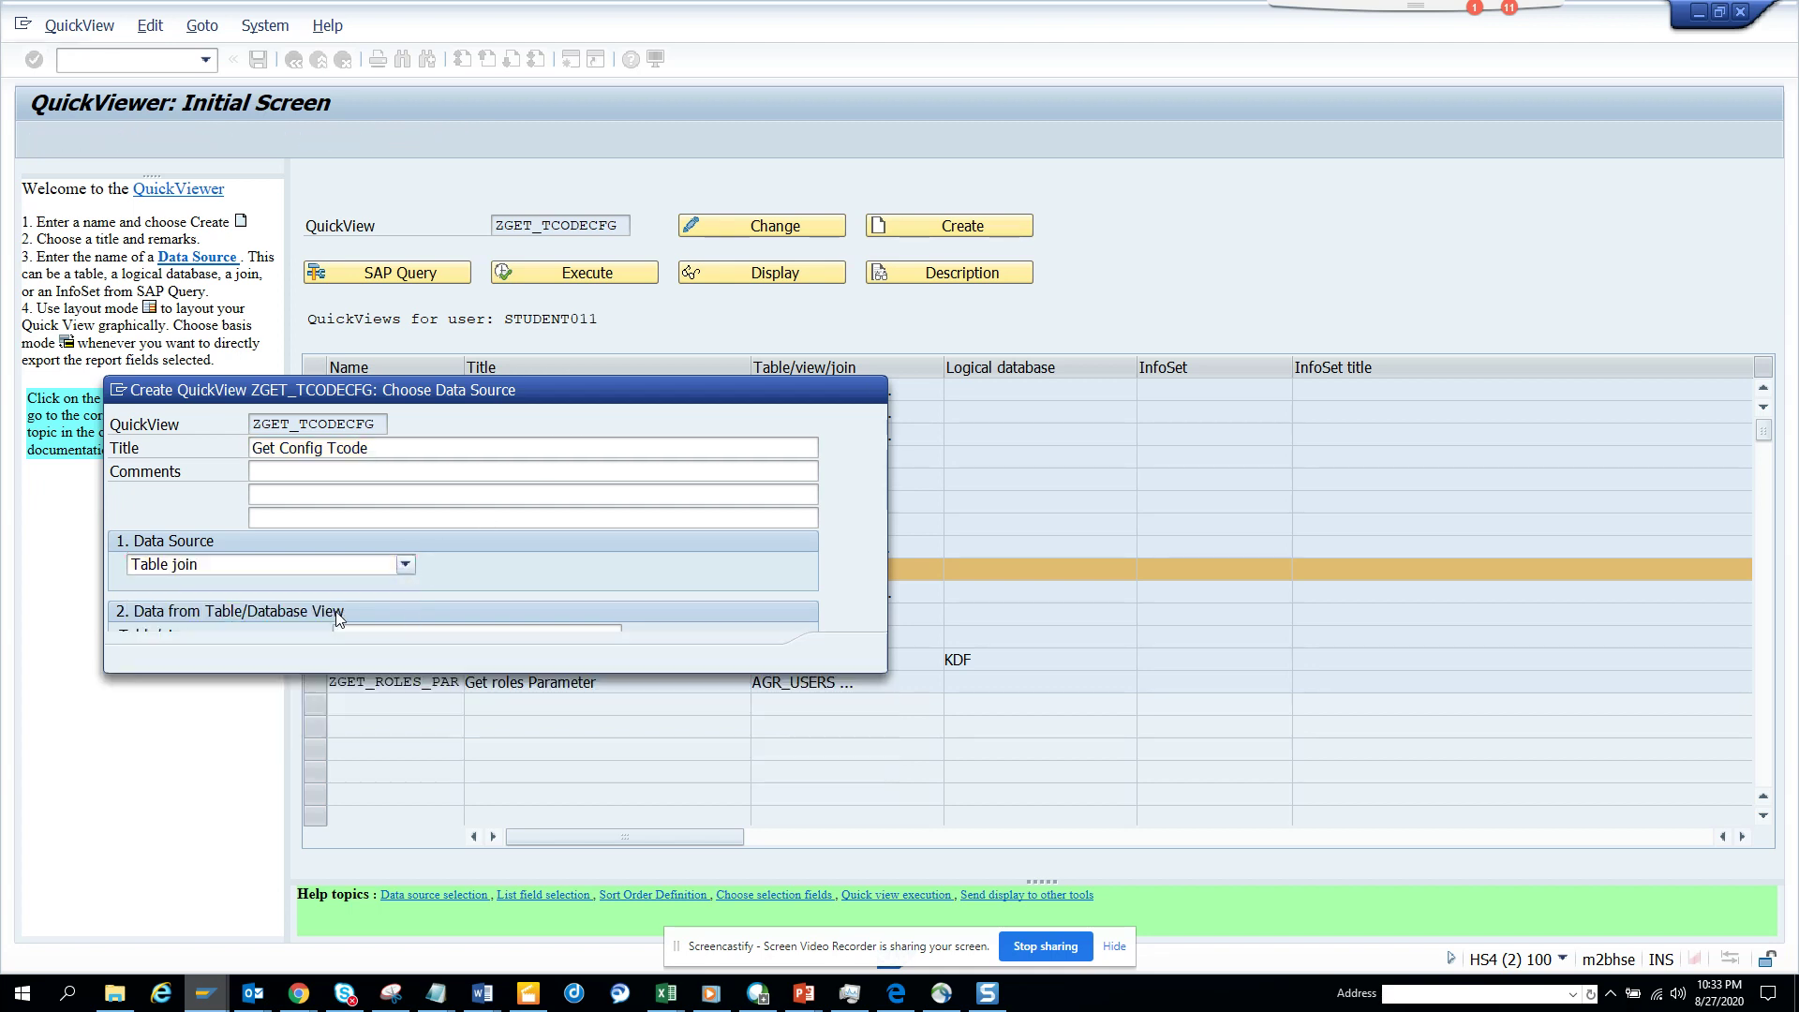
click(839, 654)
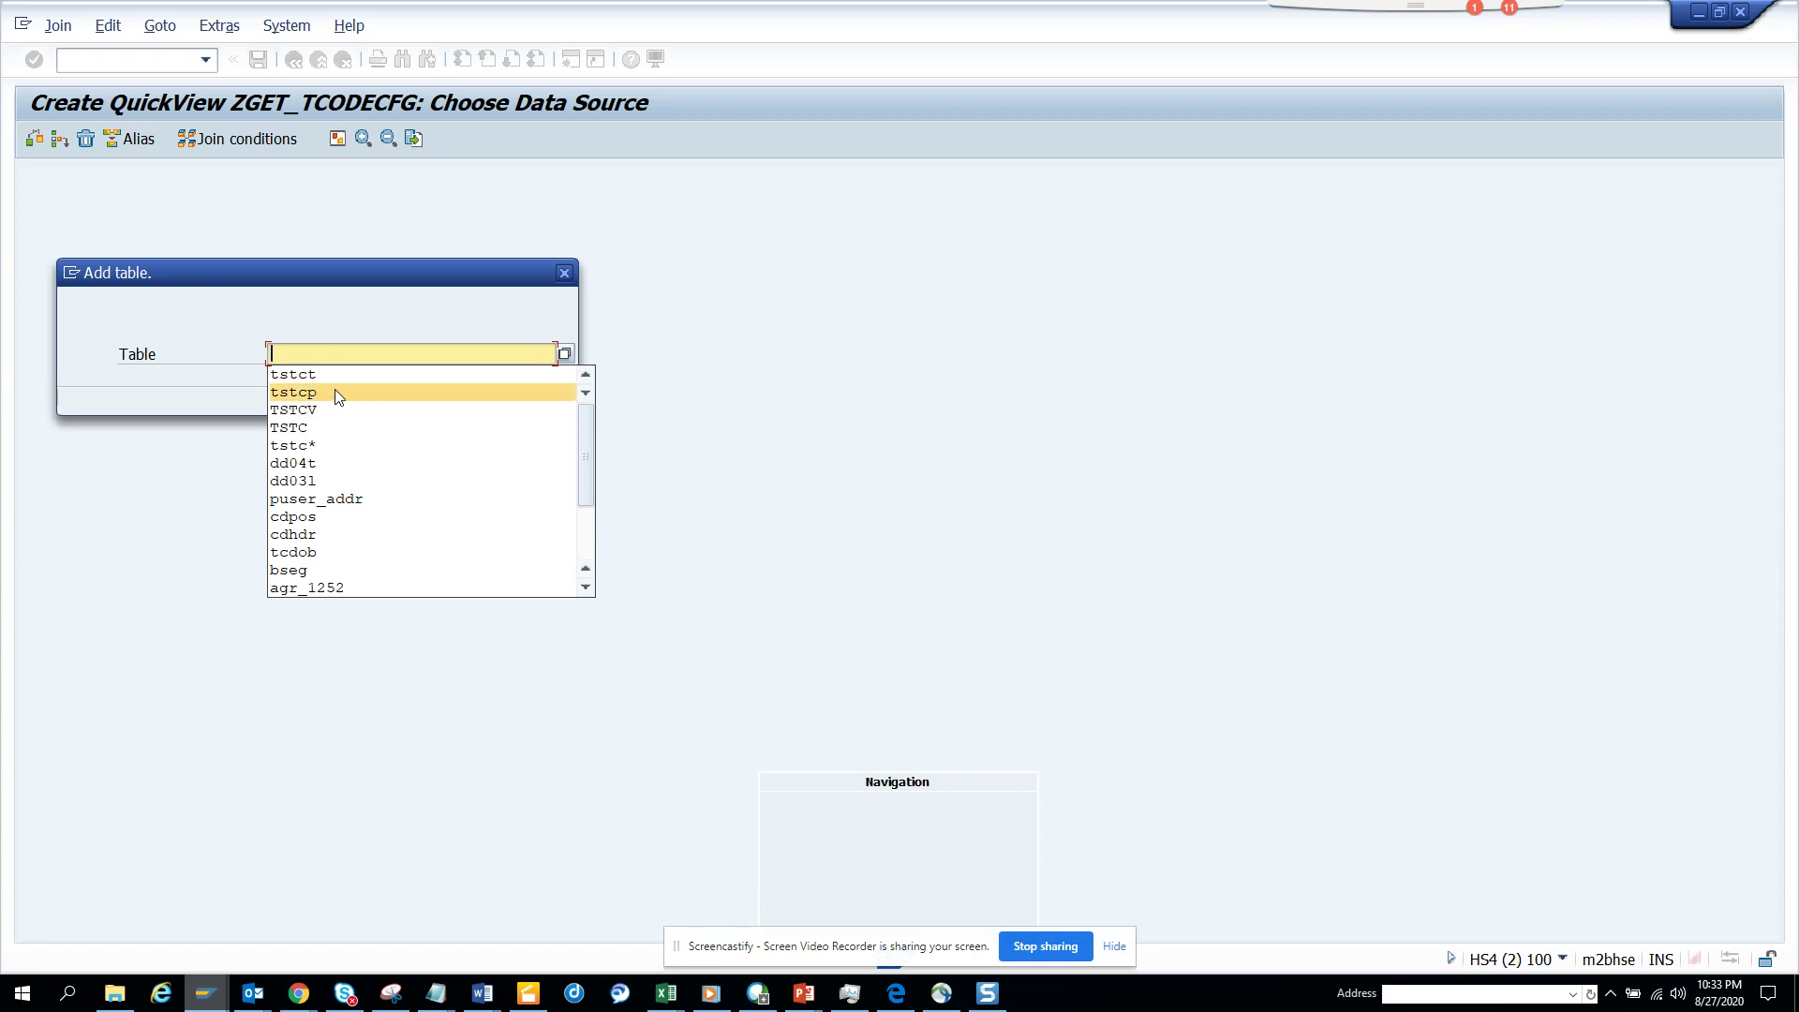
Step: Add TSTCP, then TSTCT linked on Transaction Code, and exit the join editor
click(330, 391)
key(Return)
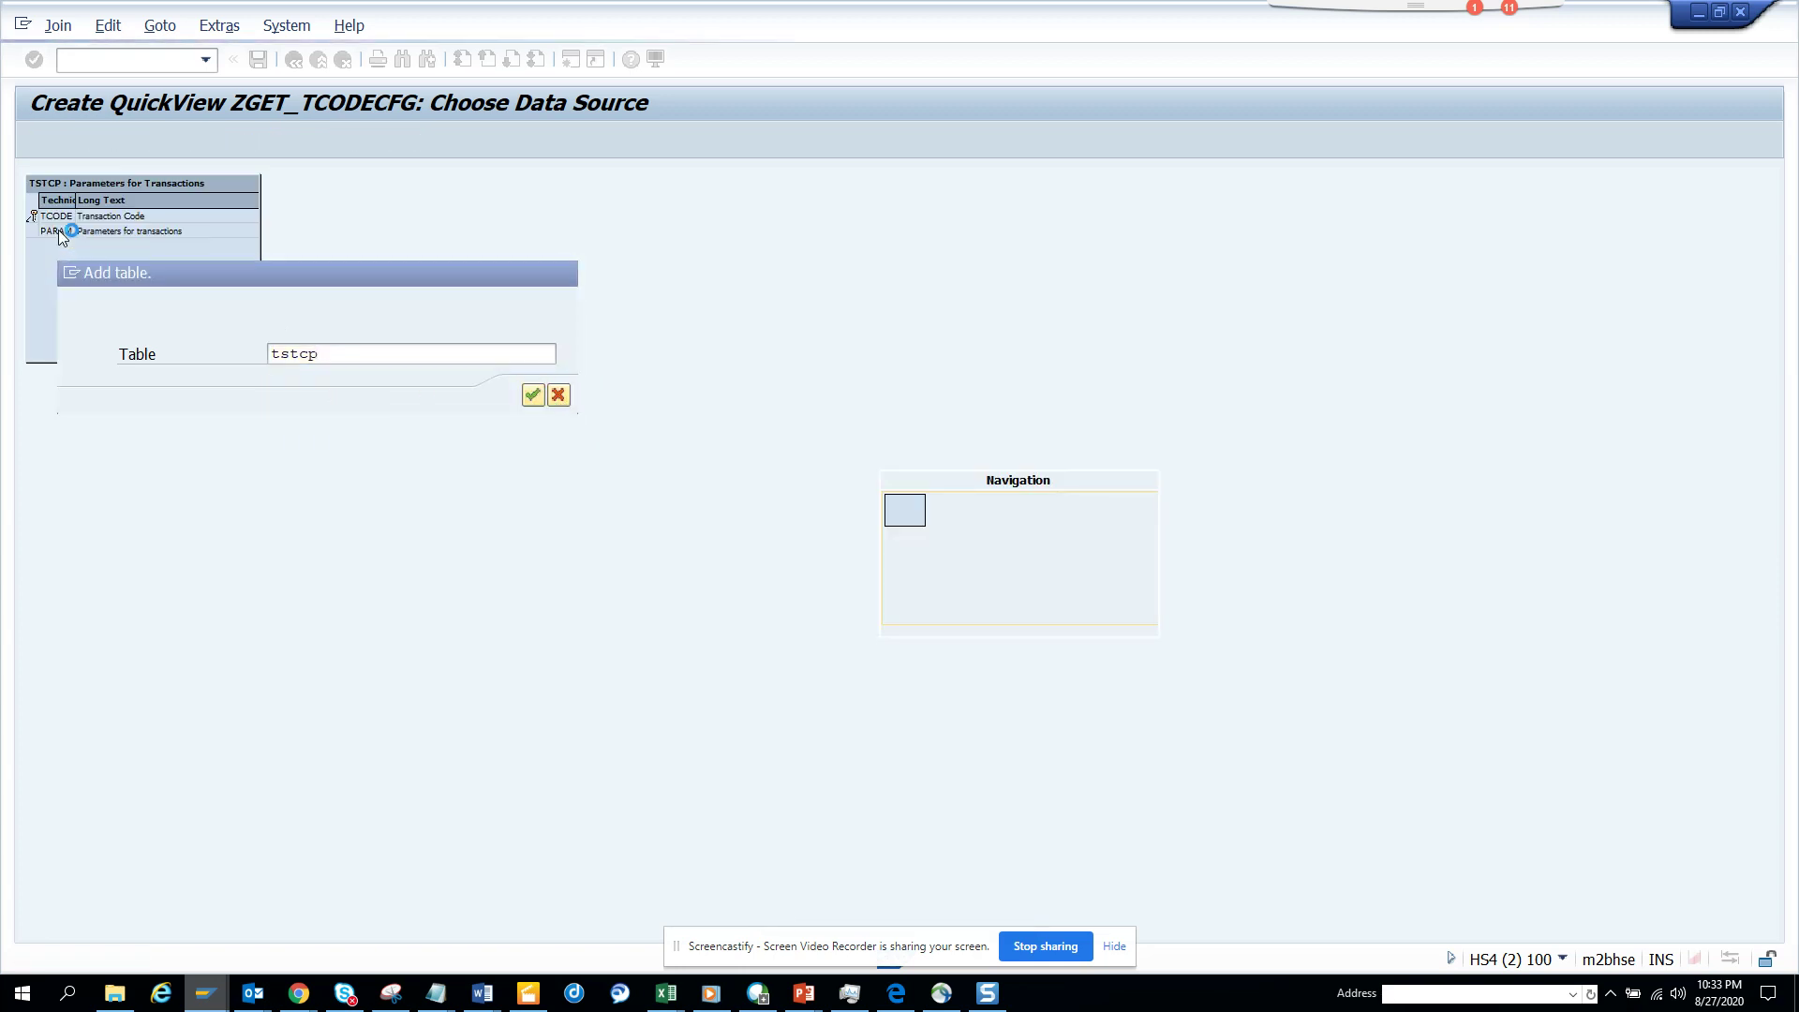
click(62, 143)
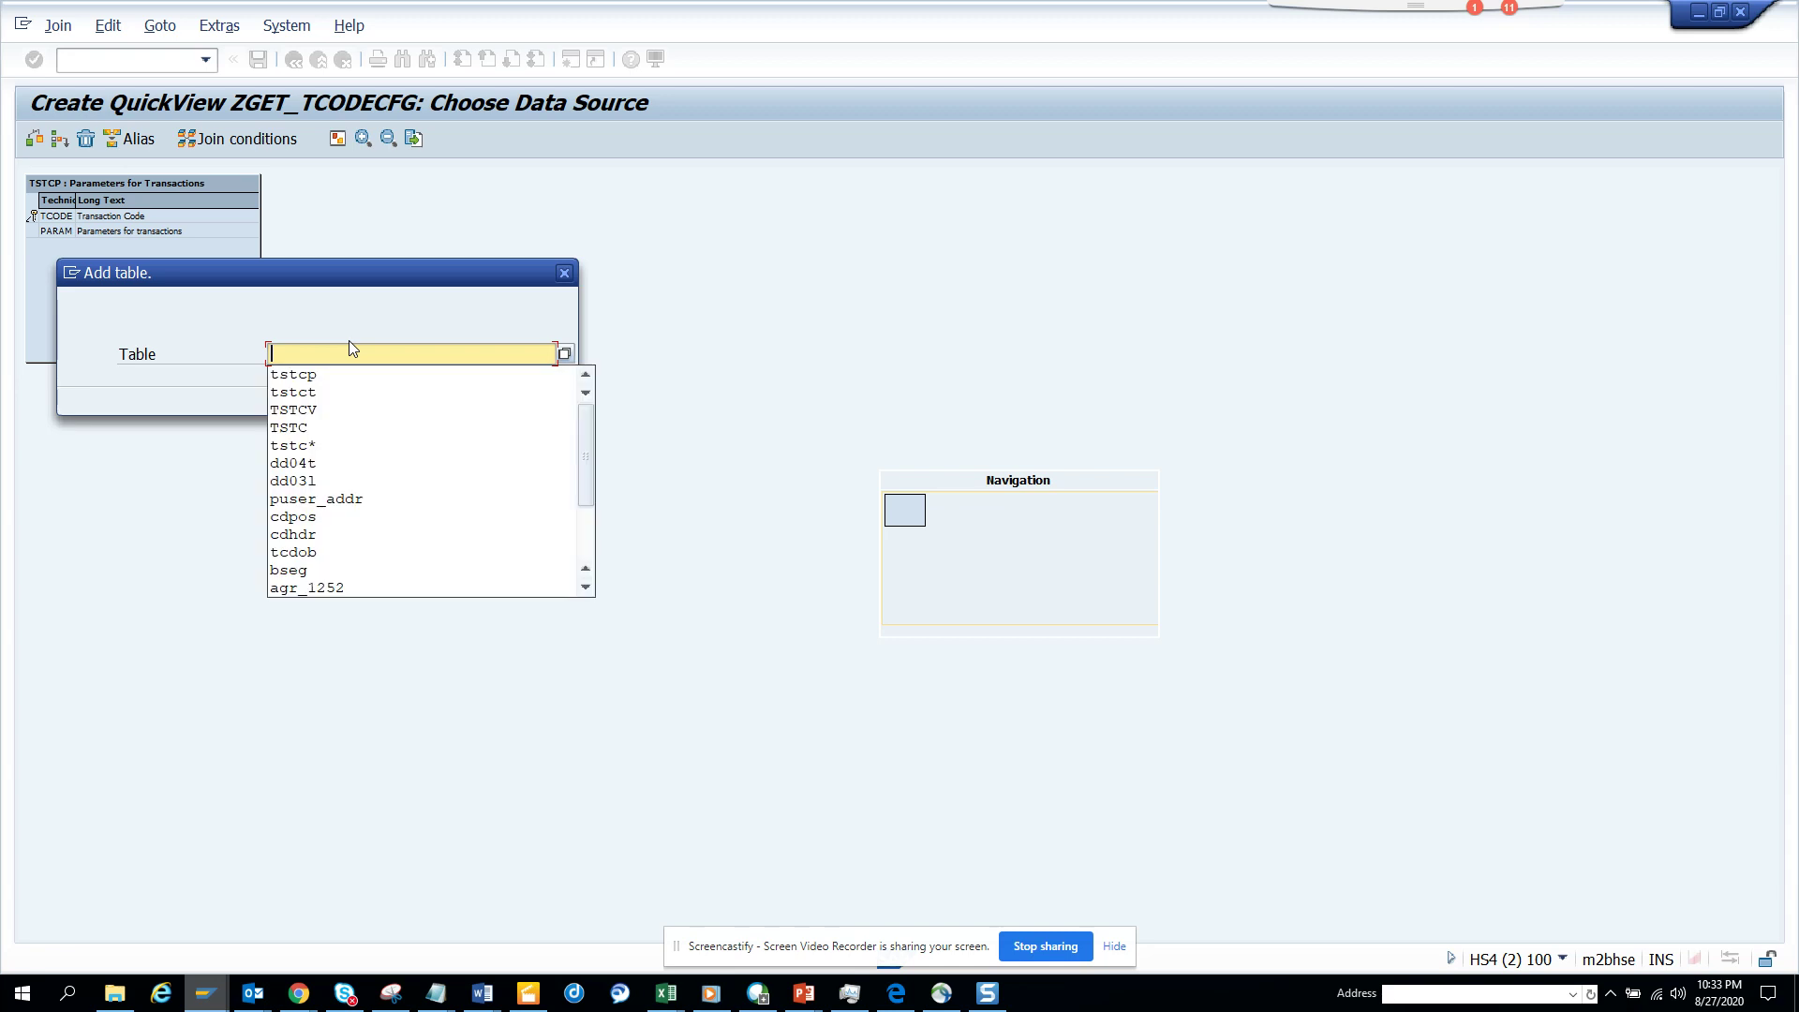
click(351, 393)
click(532, 395)
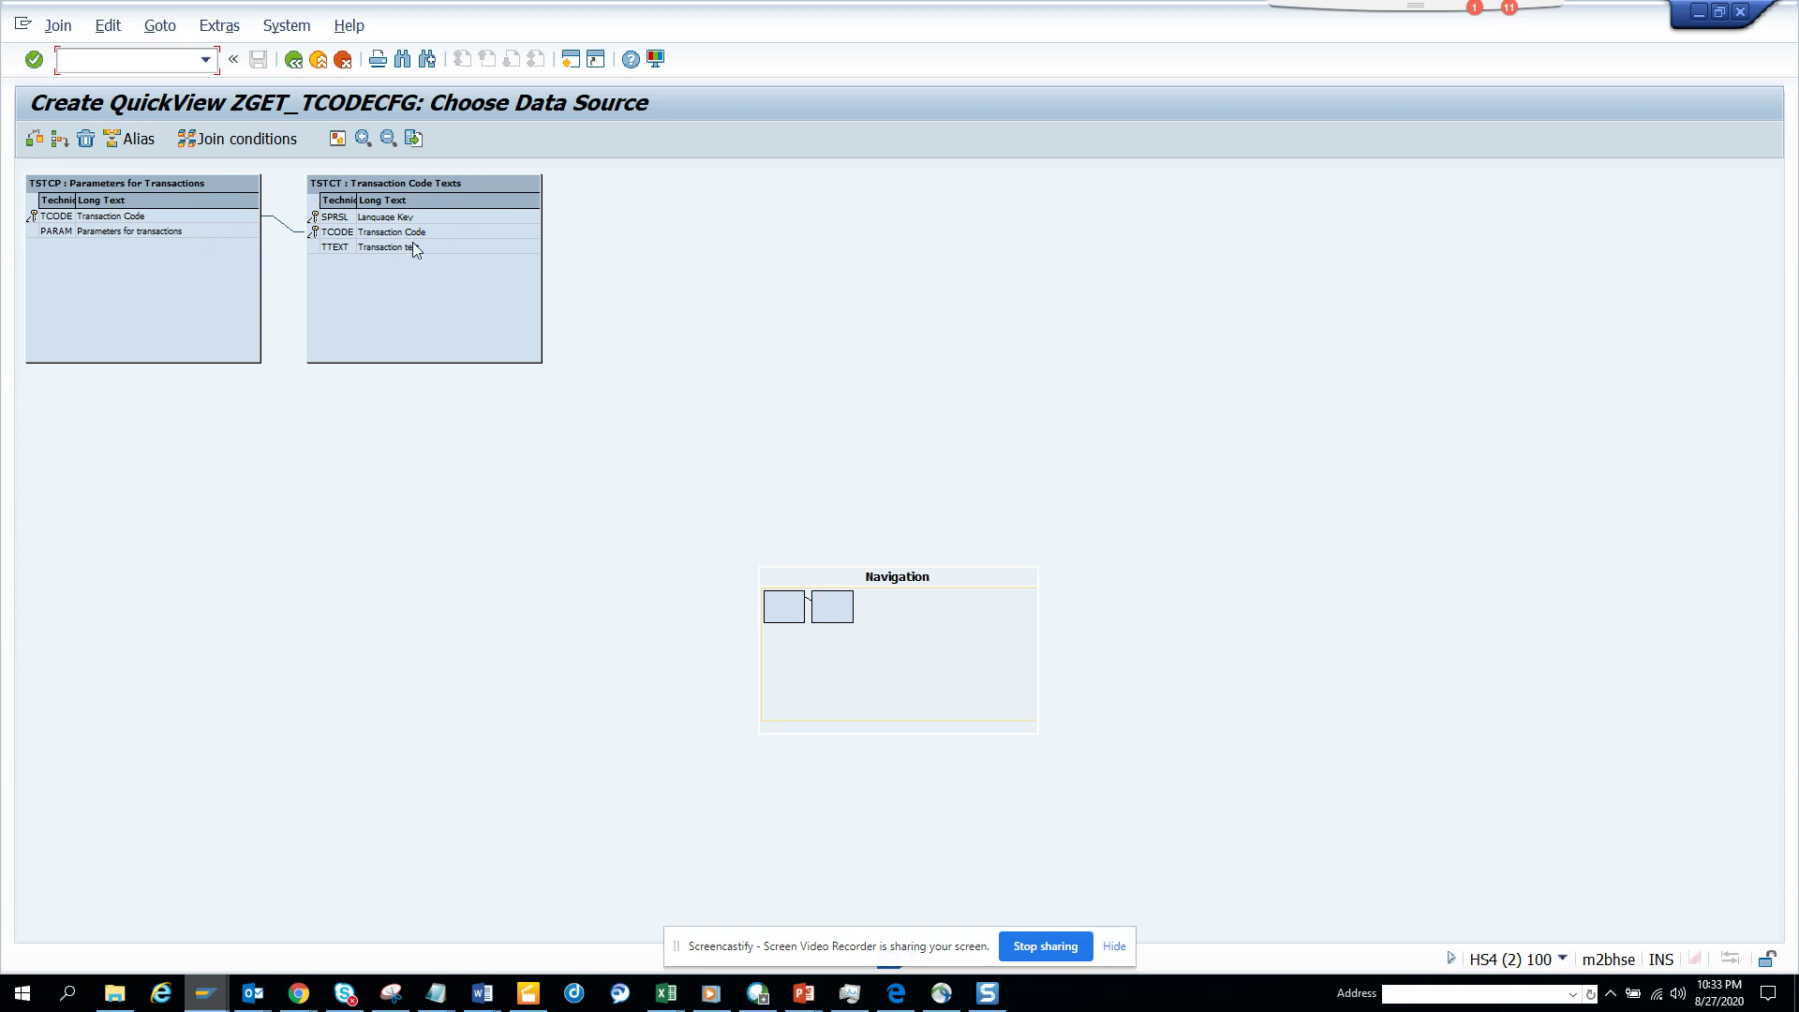
click(295, 64)
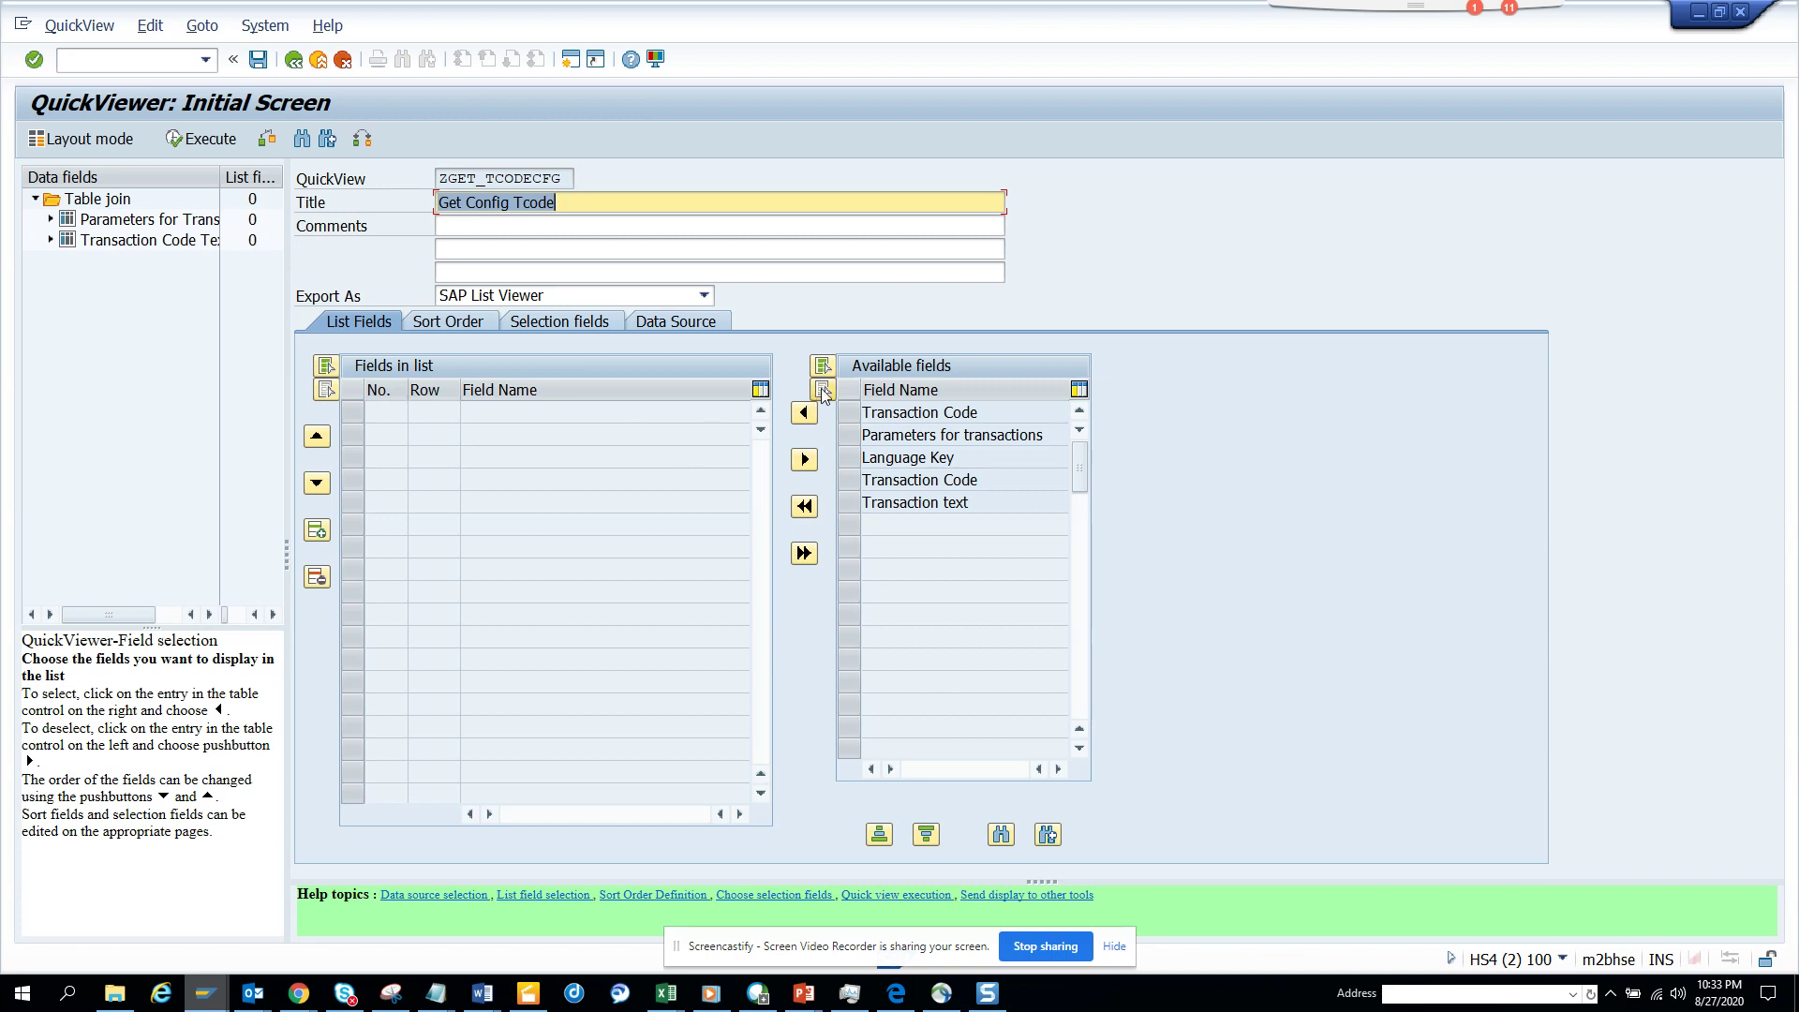
Step: Output all fields; make Transaction Code, Parameters and Language Key selection fields
click(823, 390)
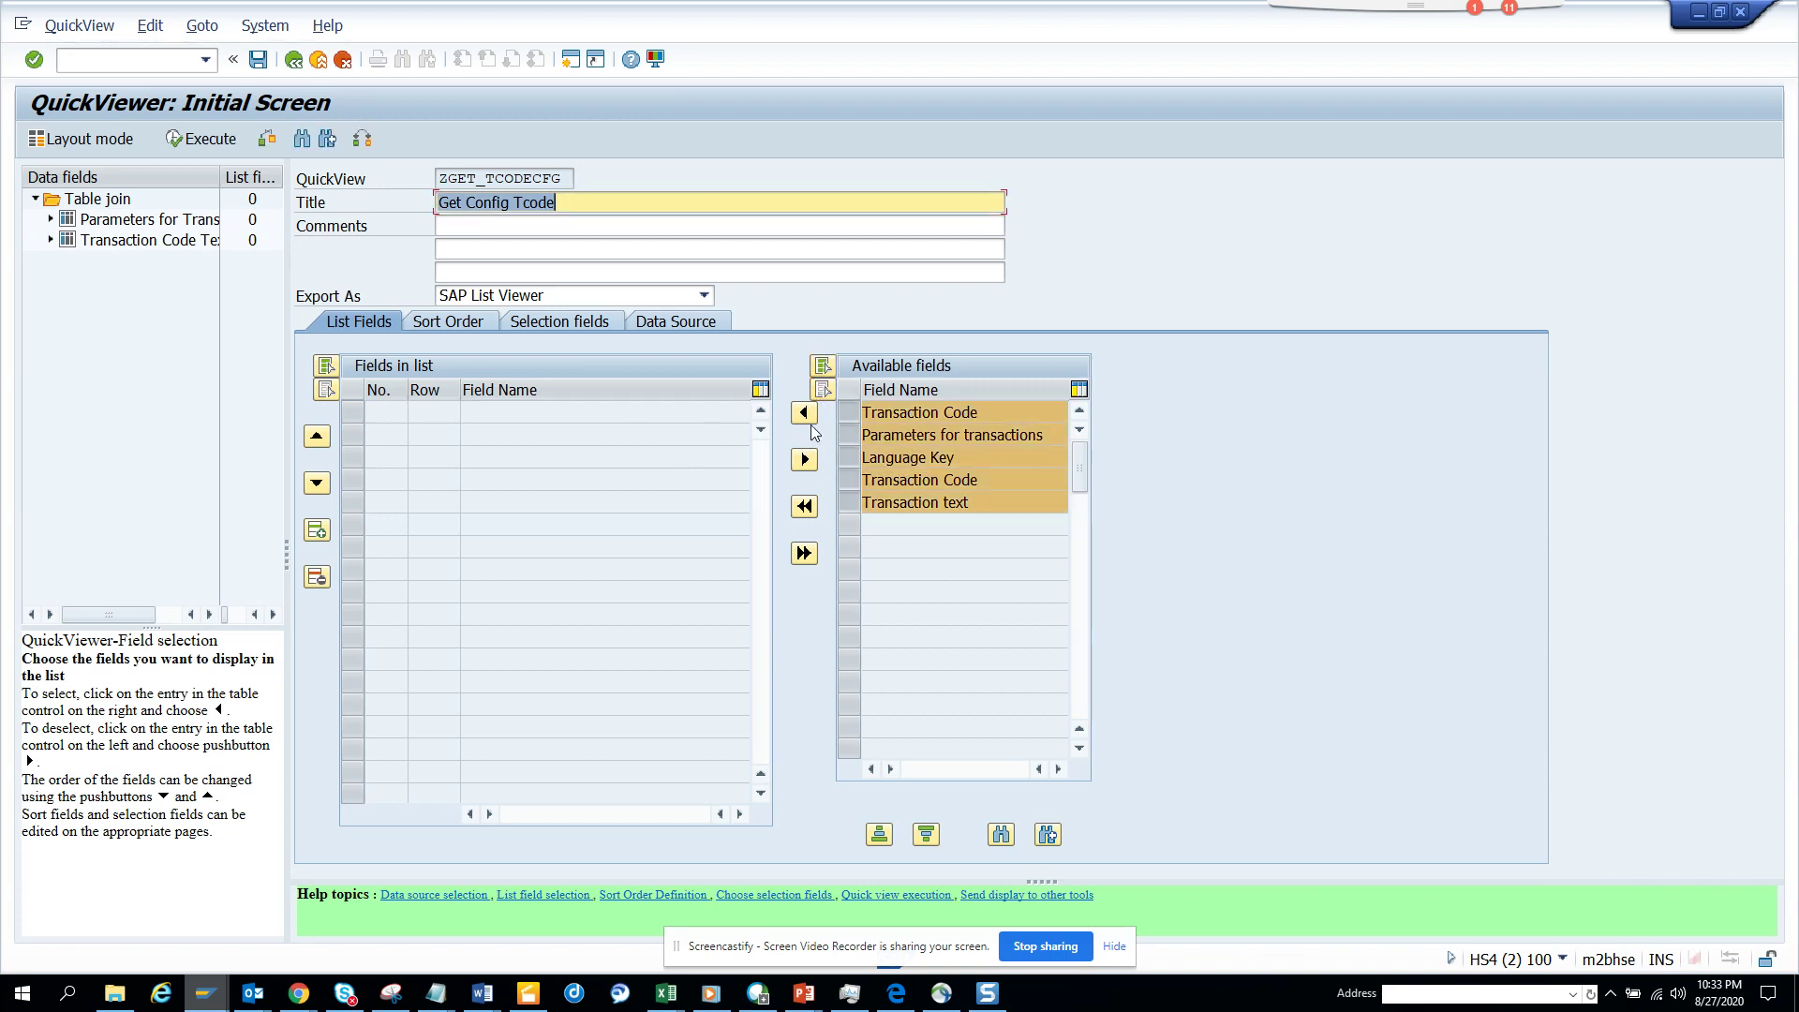
click(803, 412)
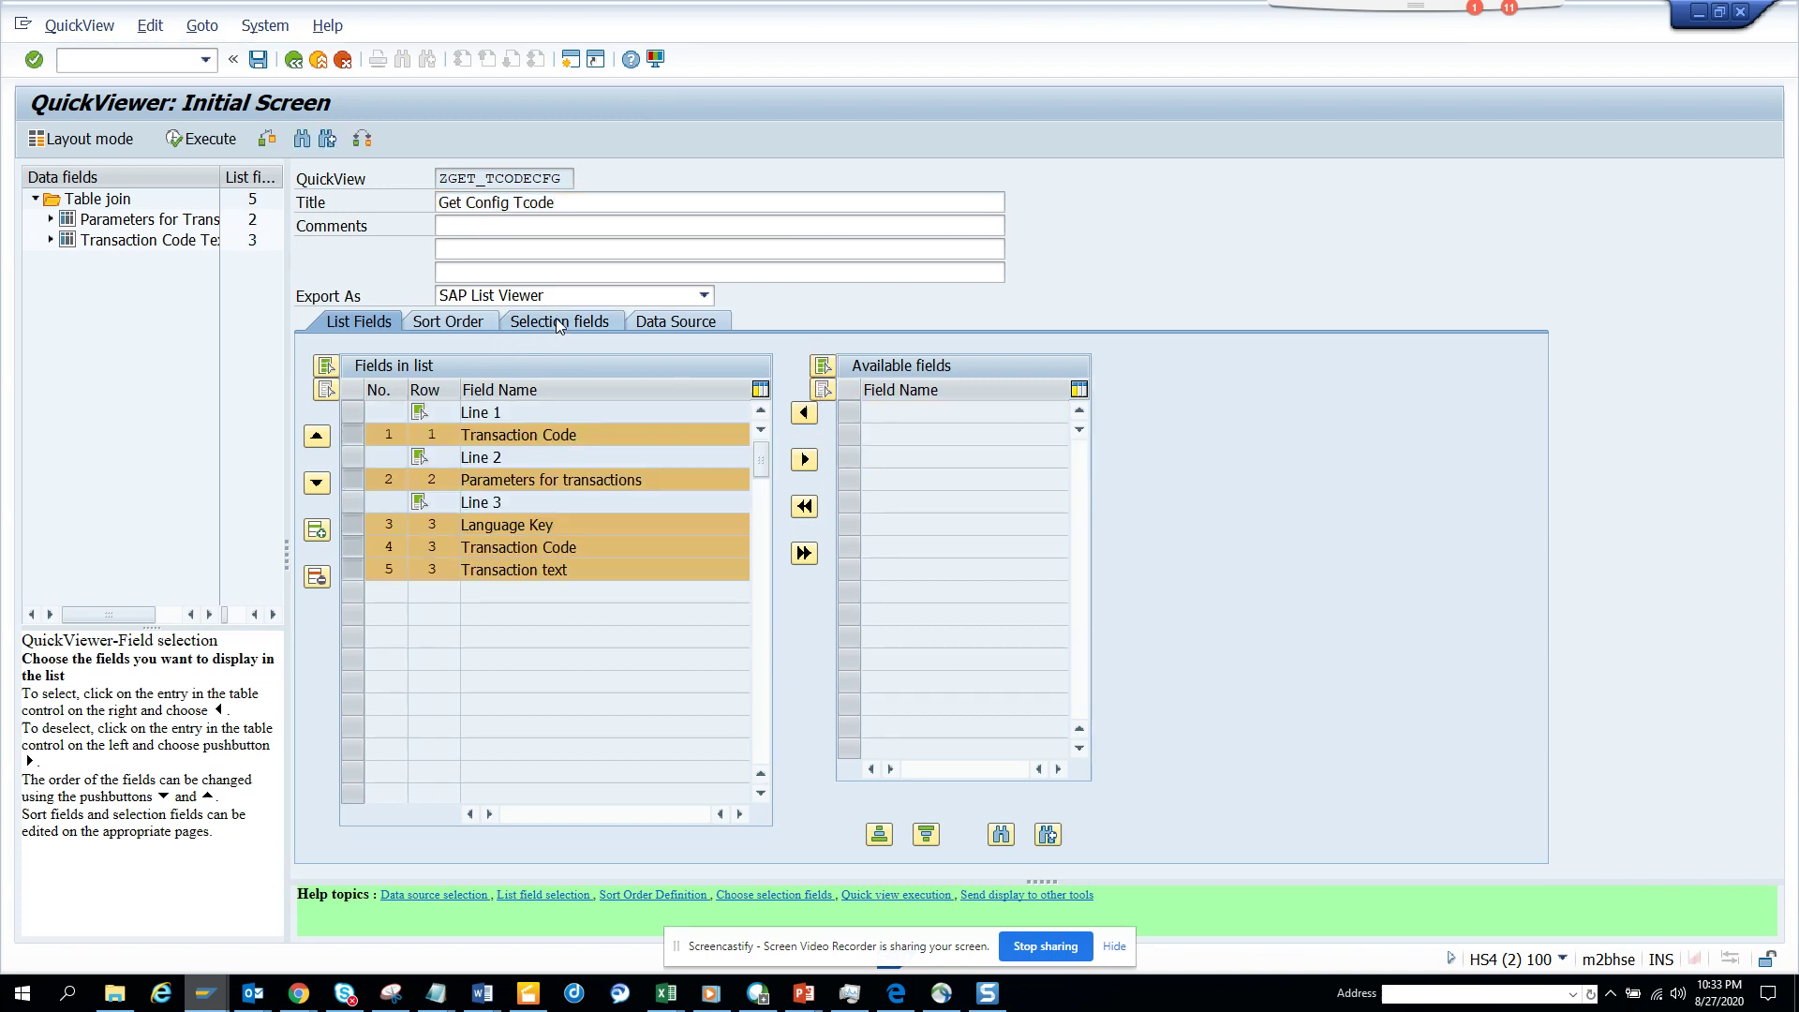
click(559, 321)
click(851, 414)
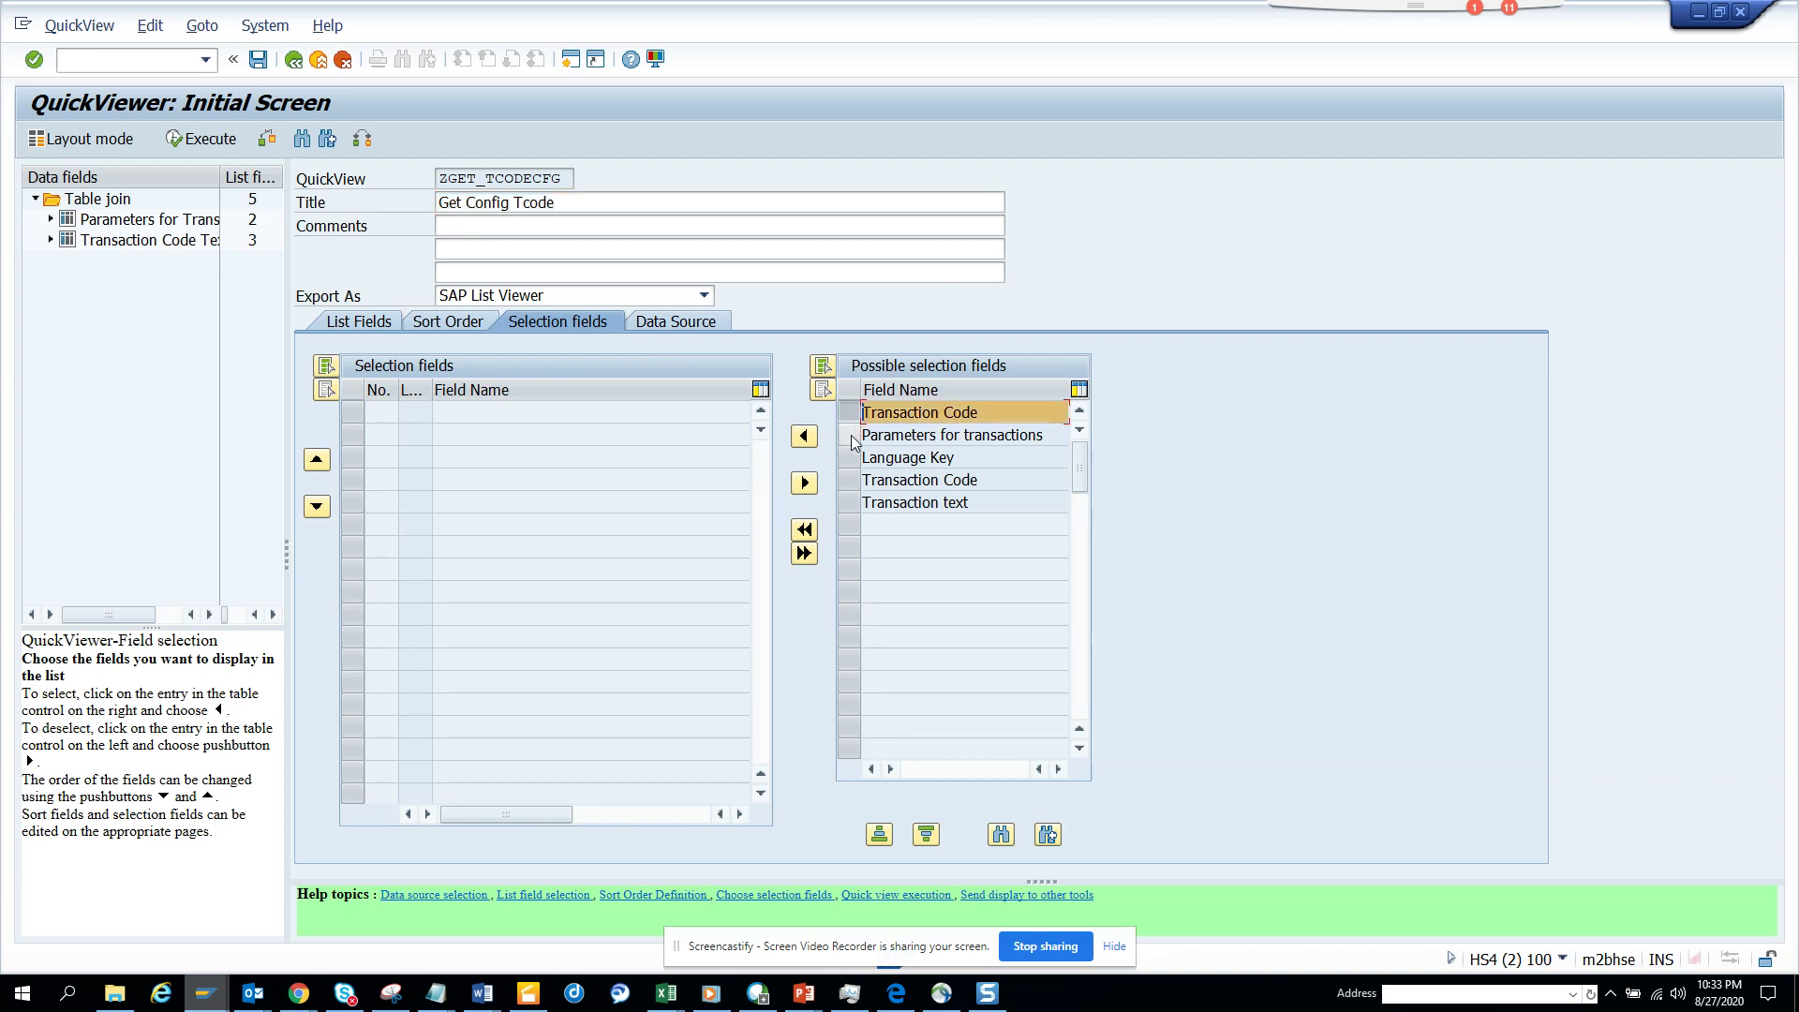
click(850, 434)
click(850, 457)
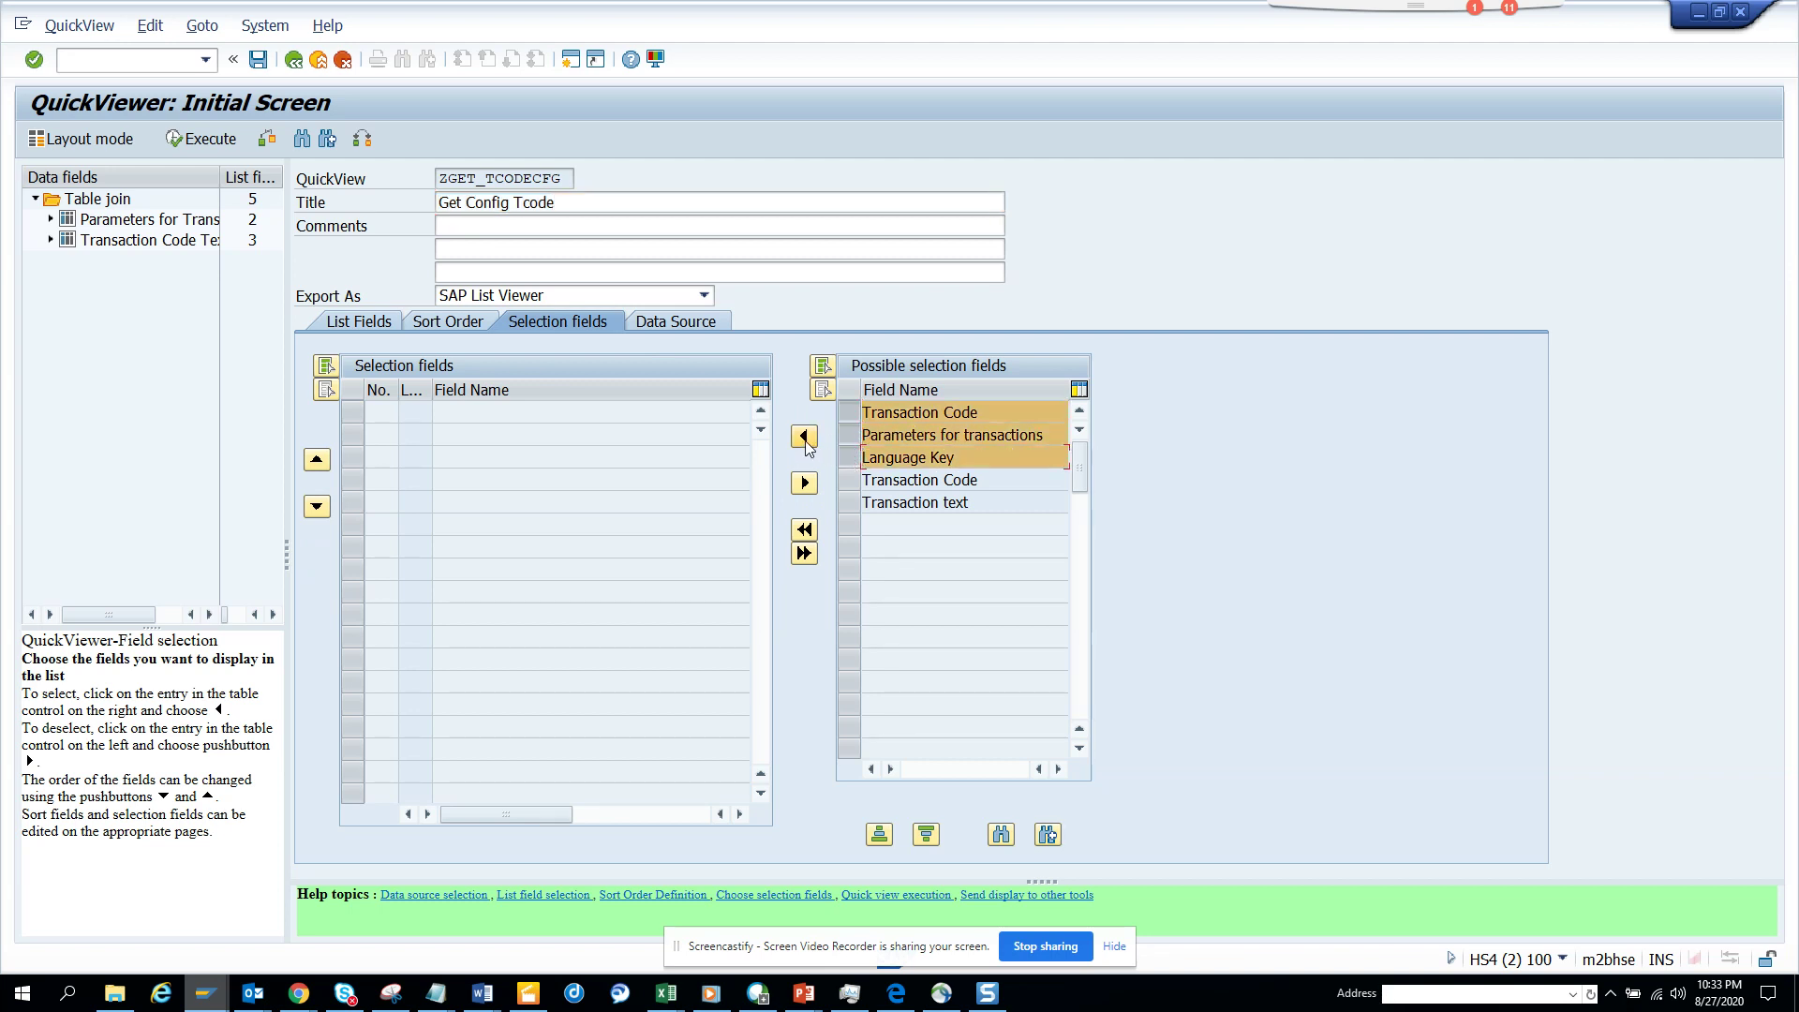
click(805, 439)
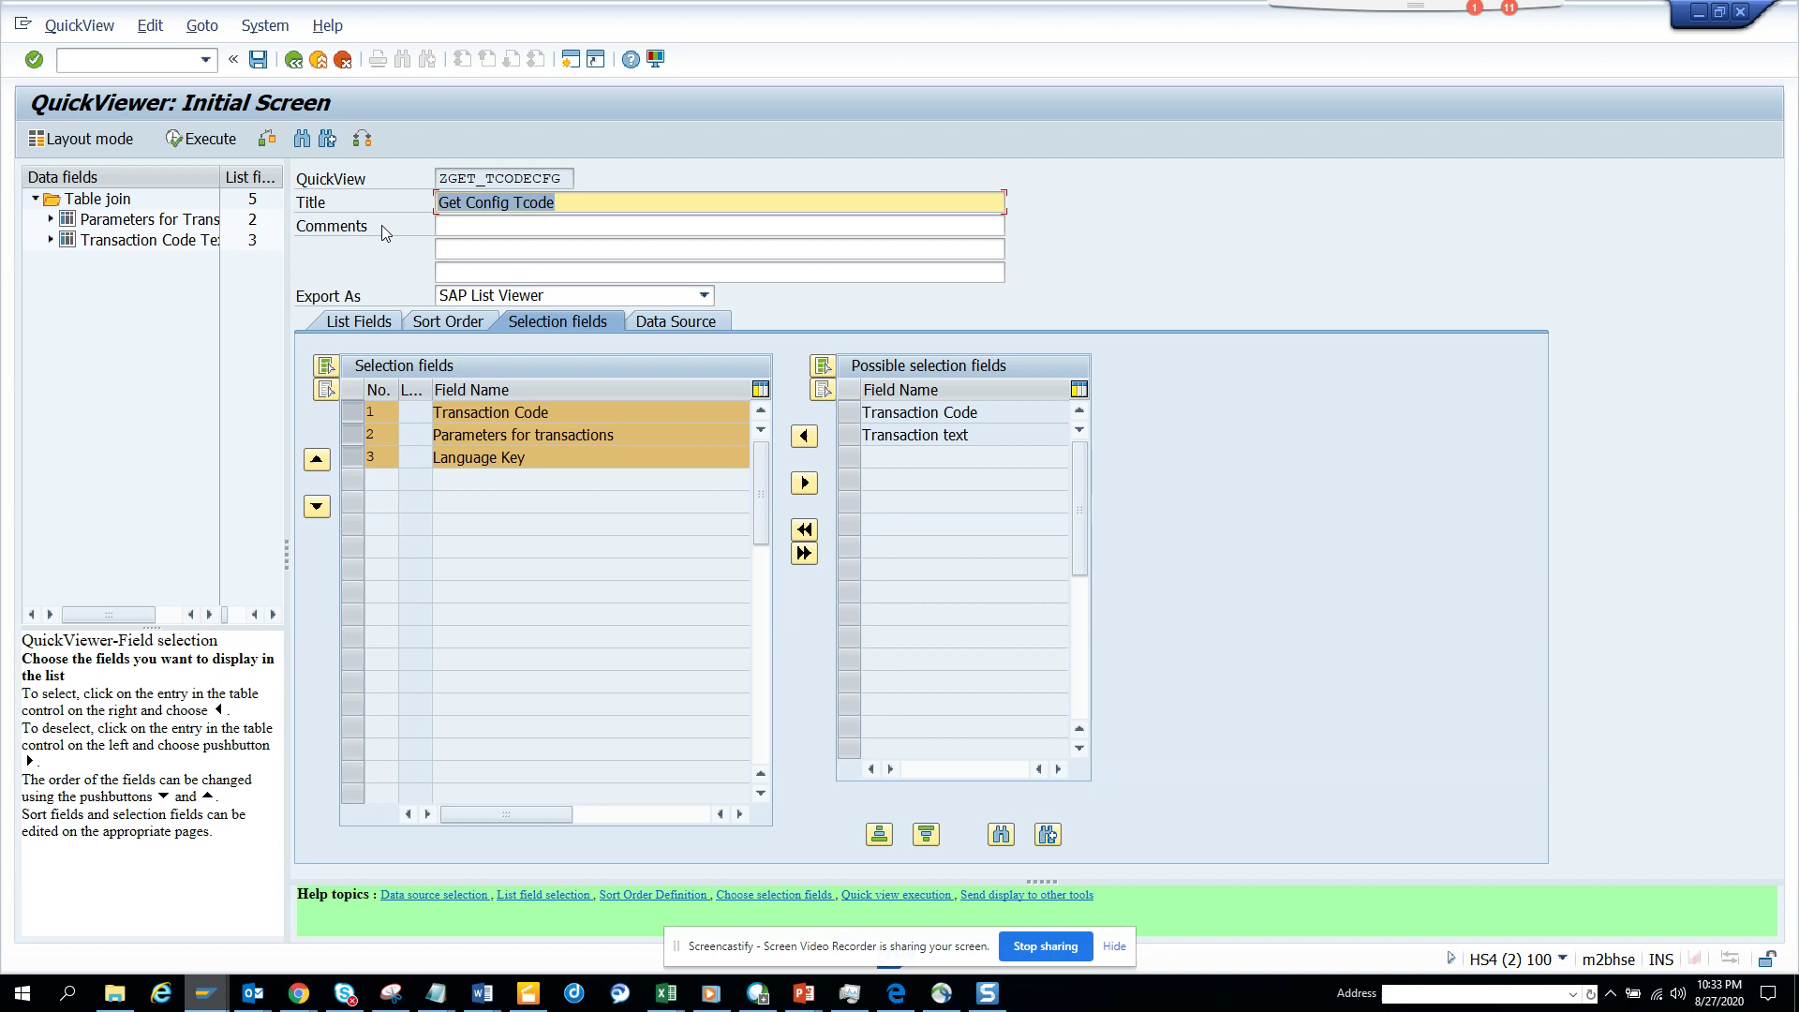
Step: Save ZGET_TCODECFG and execute it to reach the selection screen
click(258, 59)
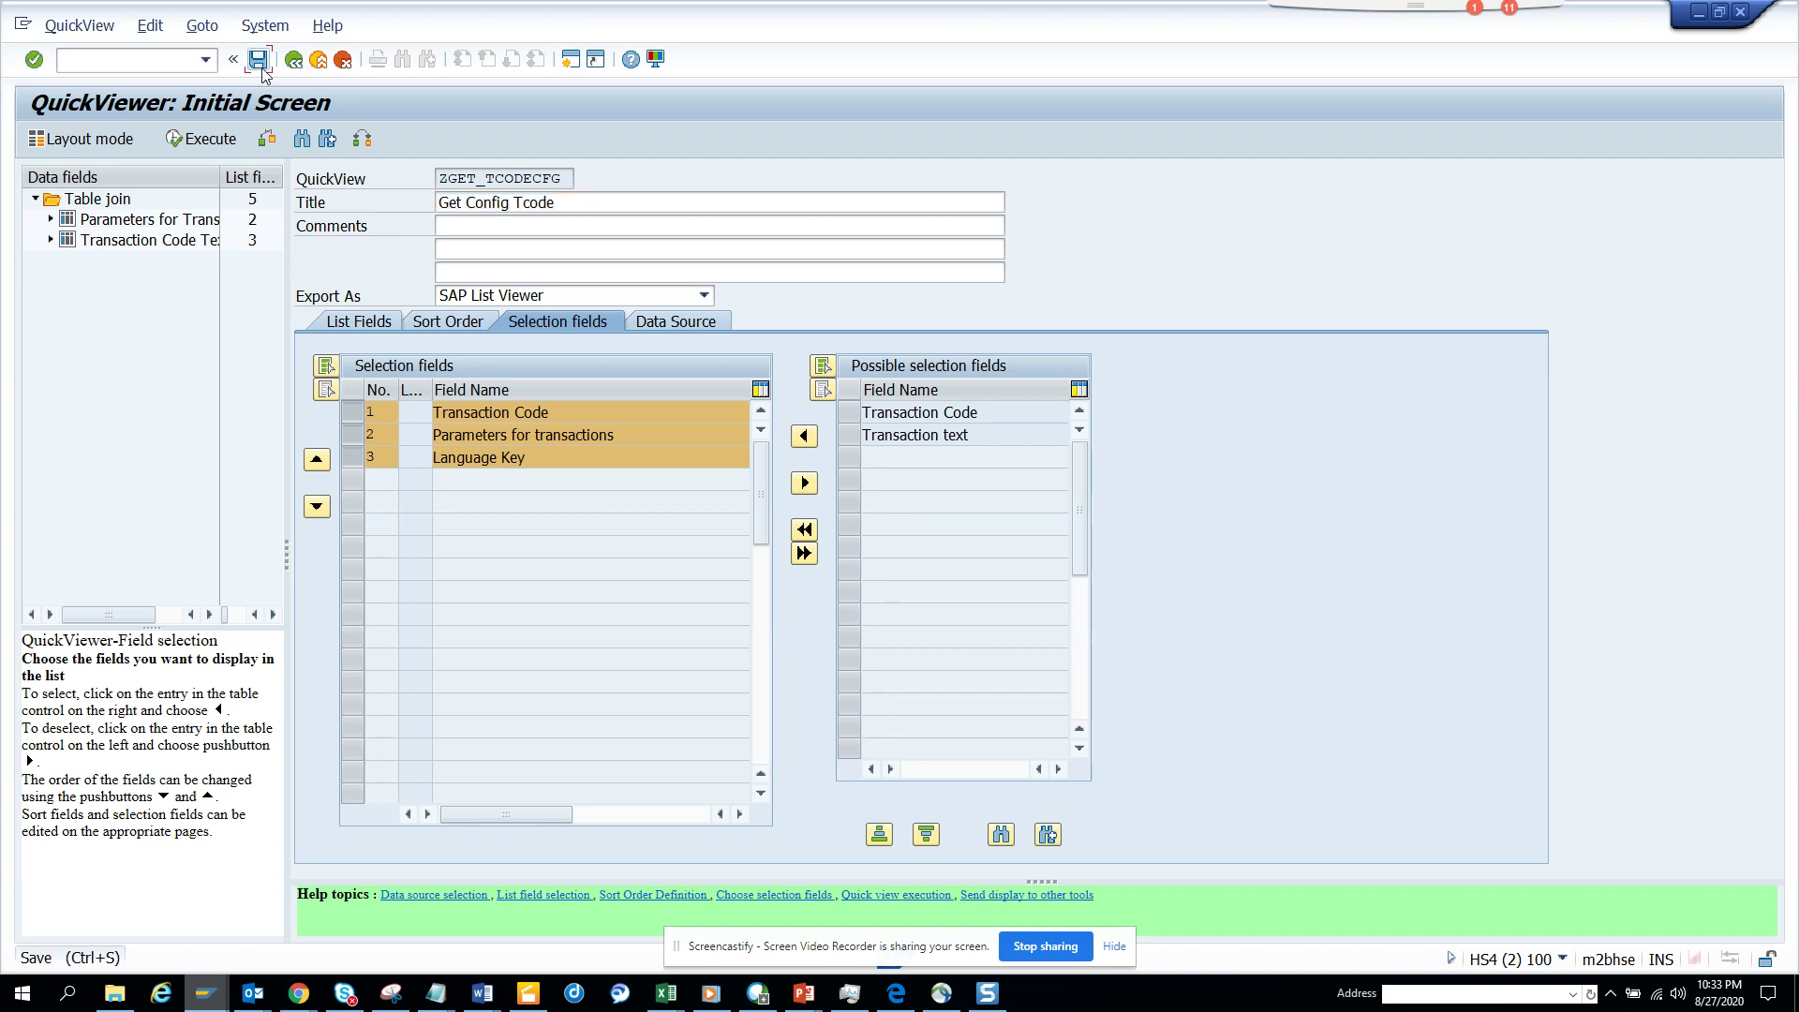
click(210, 139)
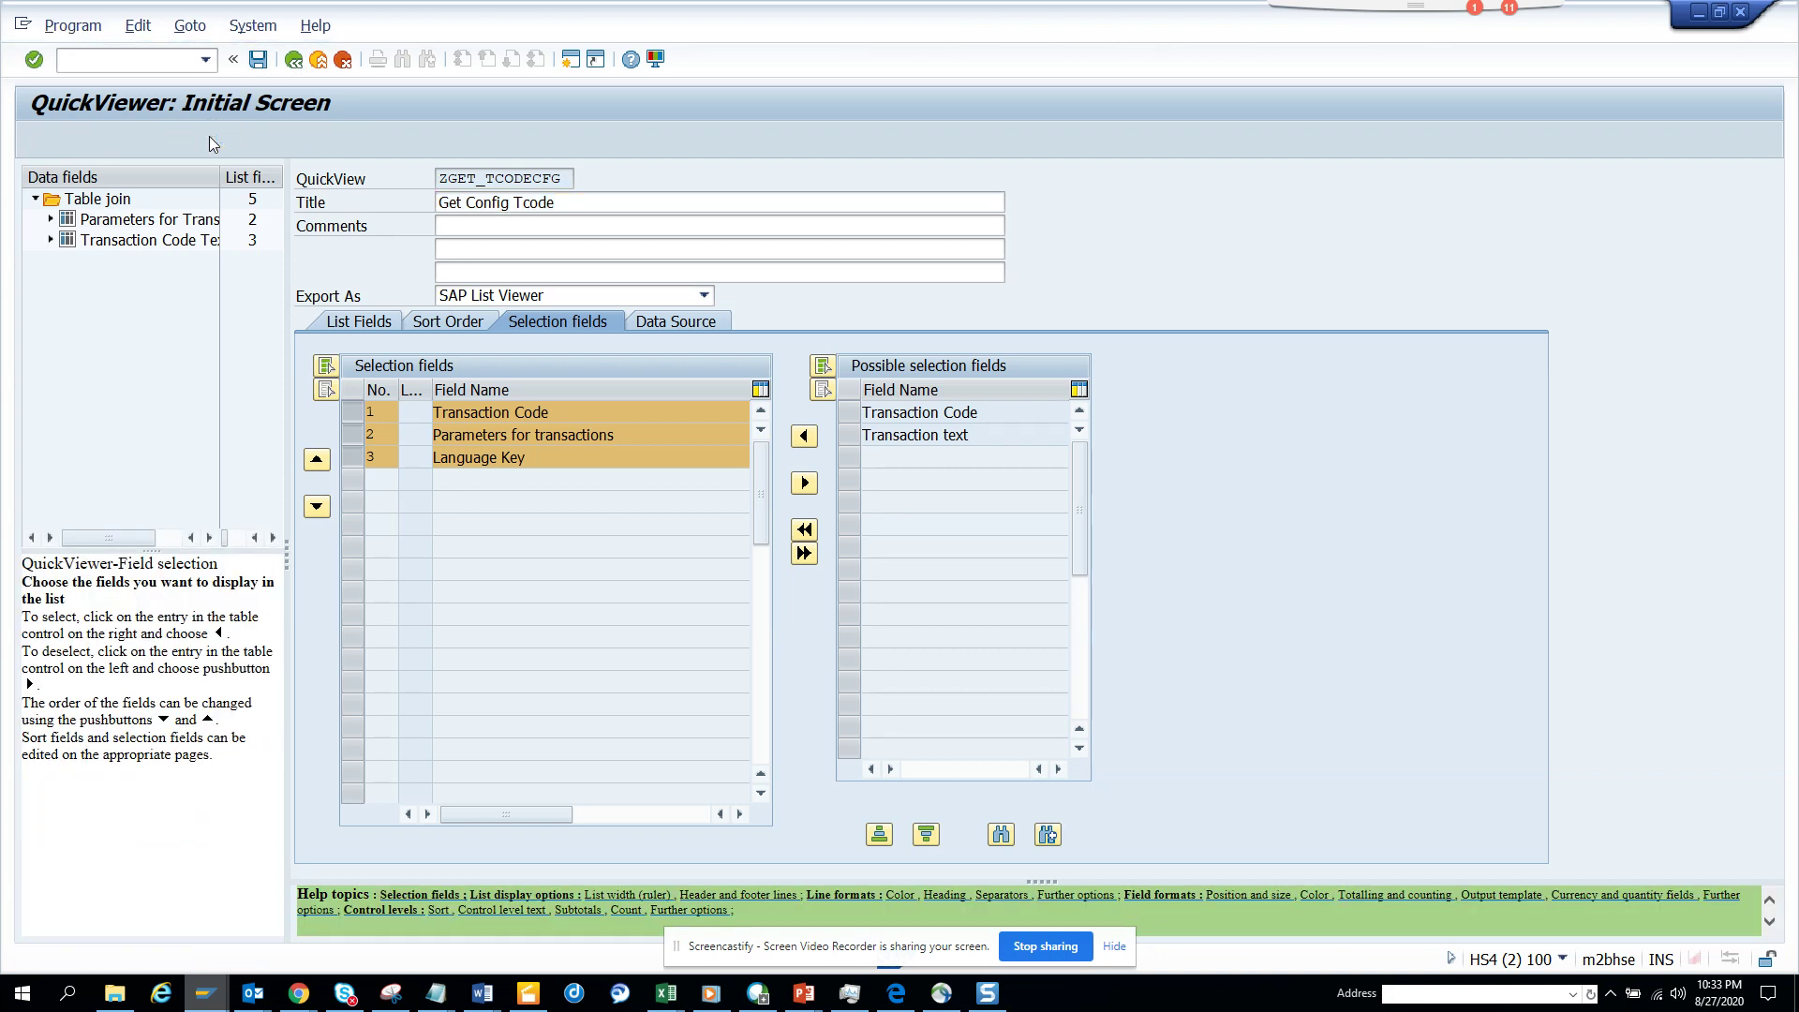
click(399, 227)
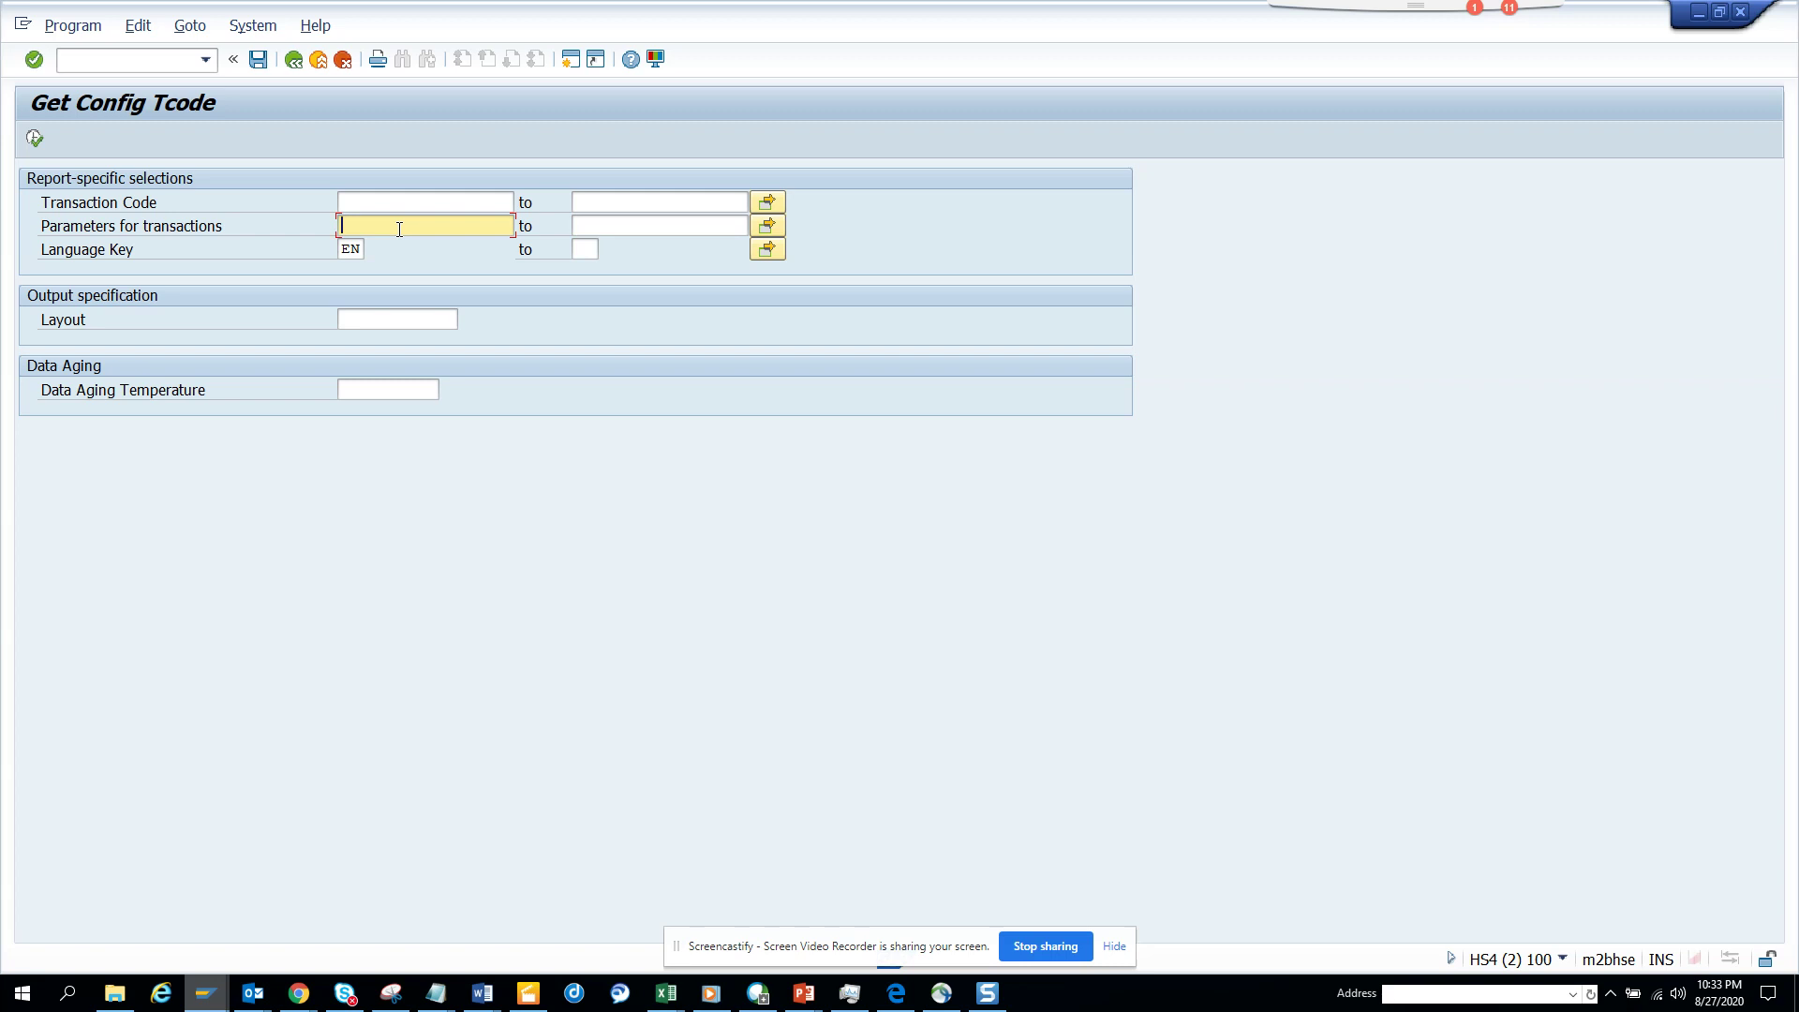
Step: Execute the report with Parameters for transactions set to *t024*
text(*t024*)
click(35, 141)
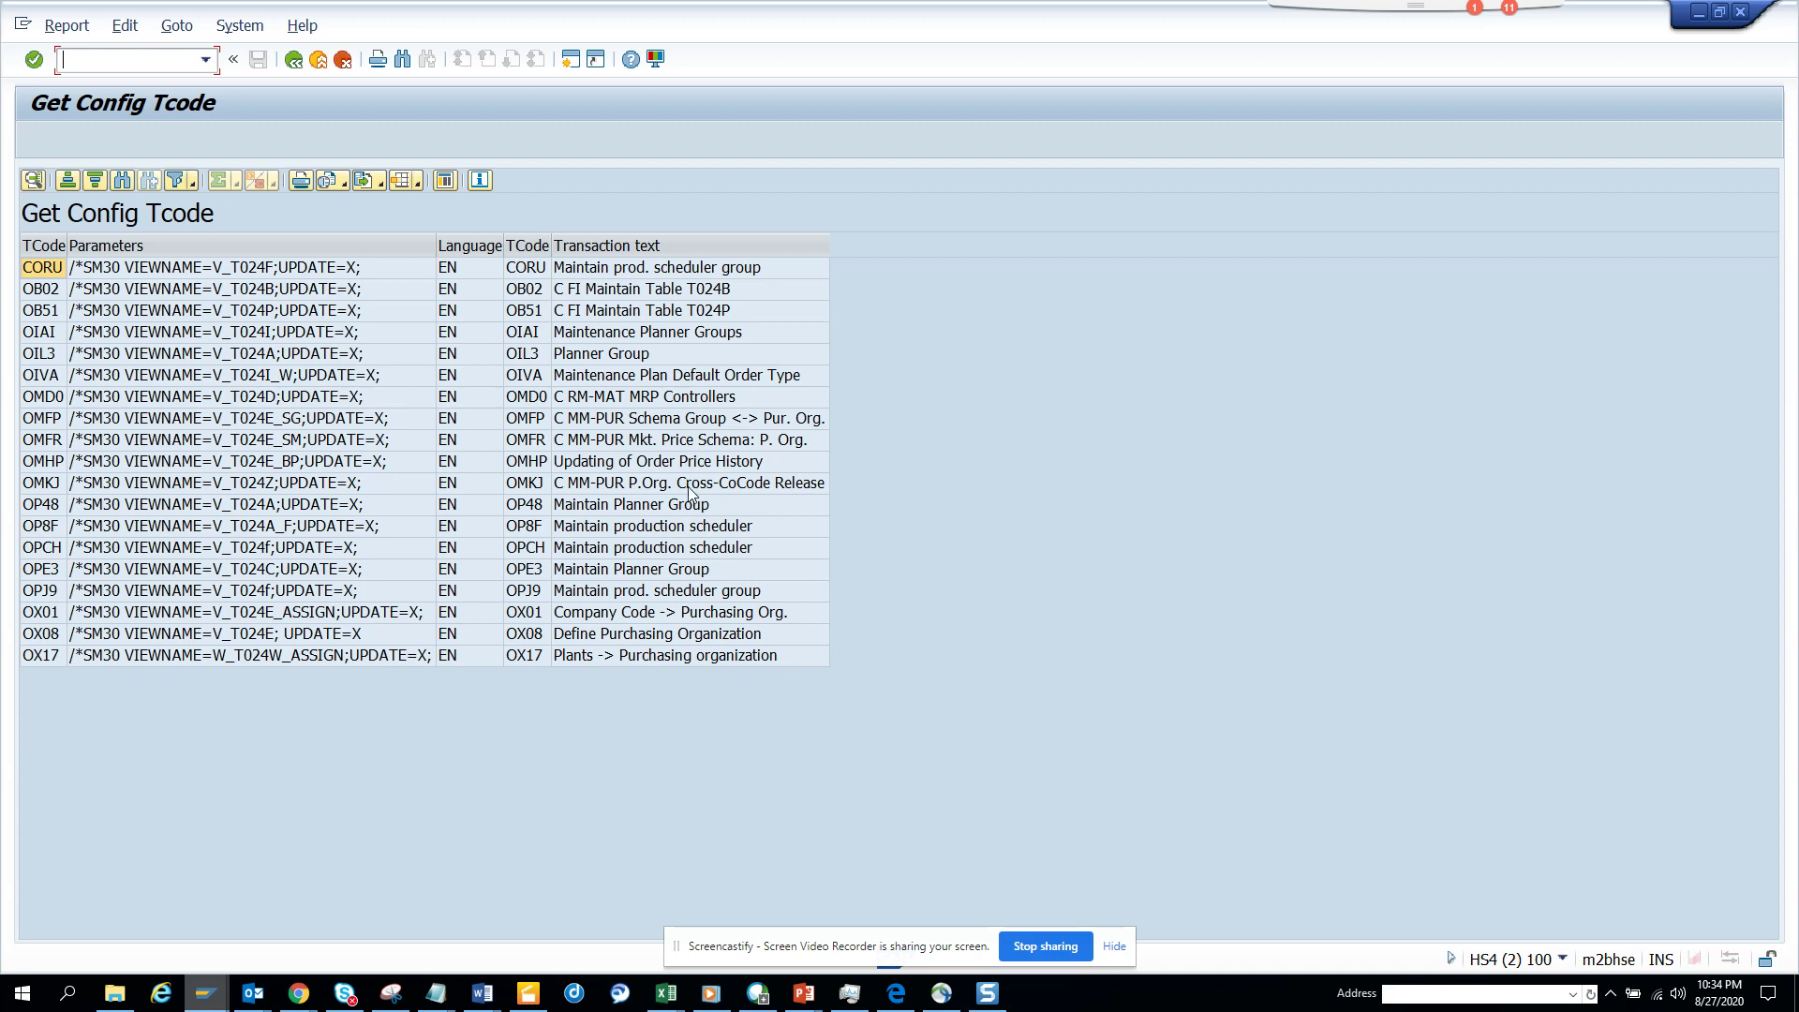
Step: Run /nOMKJ from the results in the Vendor Line Item Display session, then return
click(43, 485)
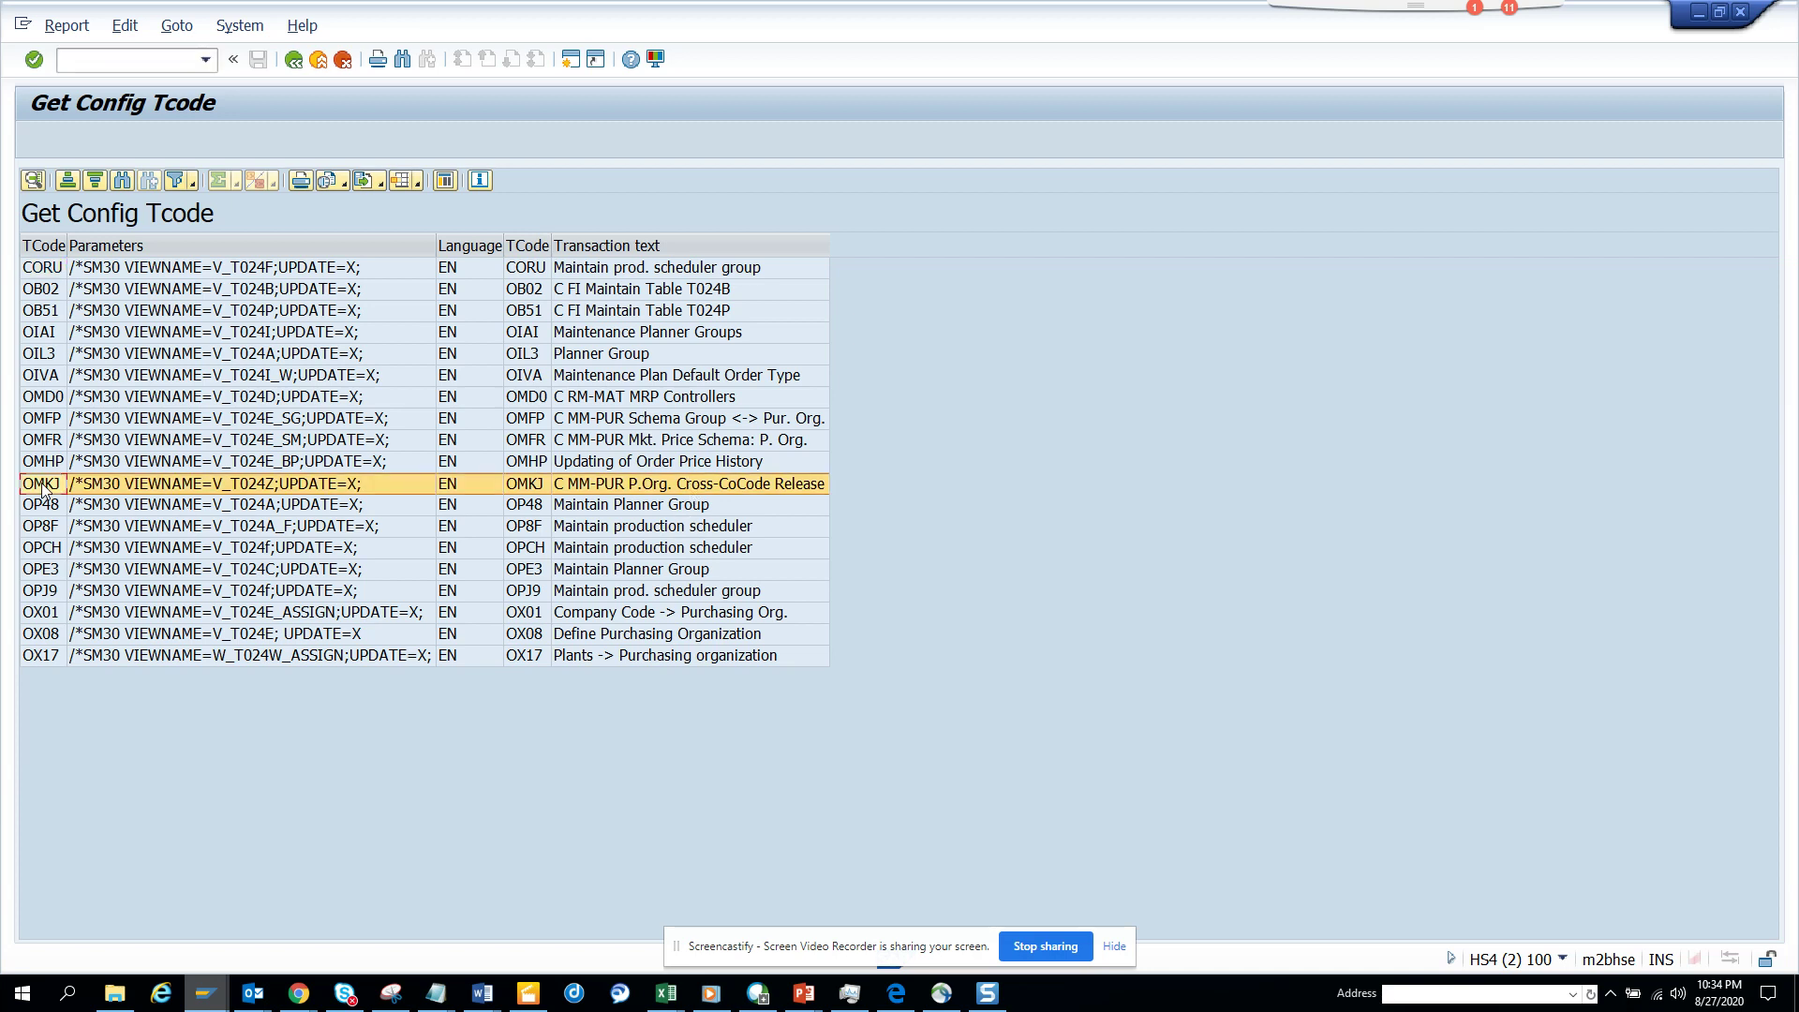
click(42, 485)
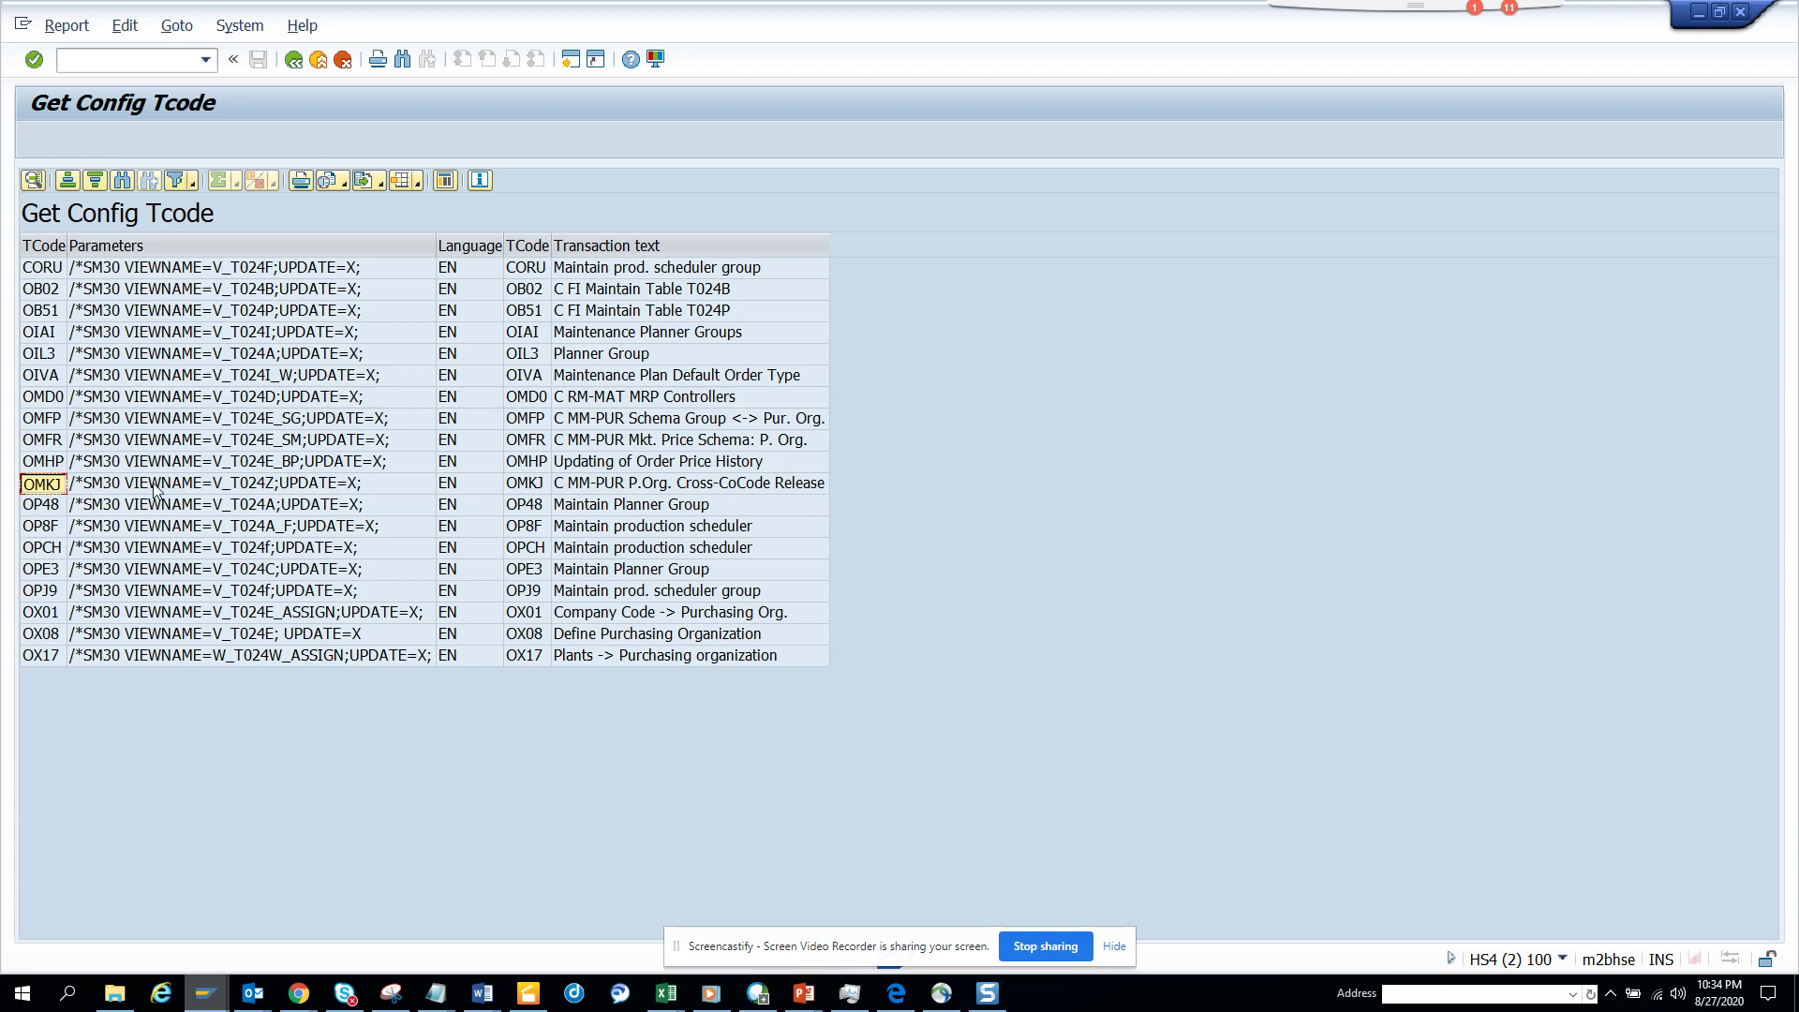
mouse_move(205, 993)
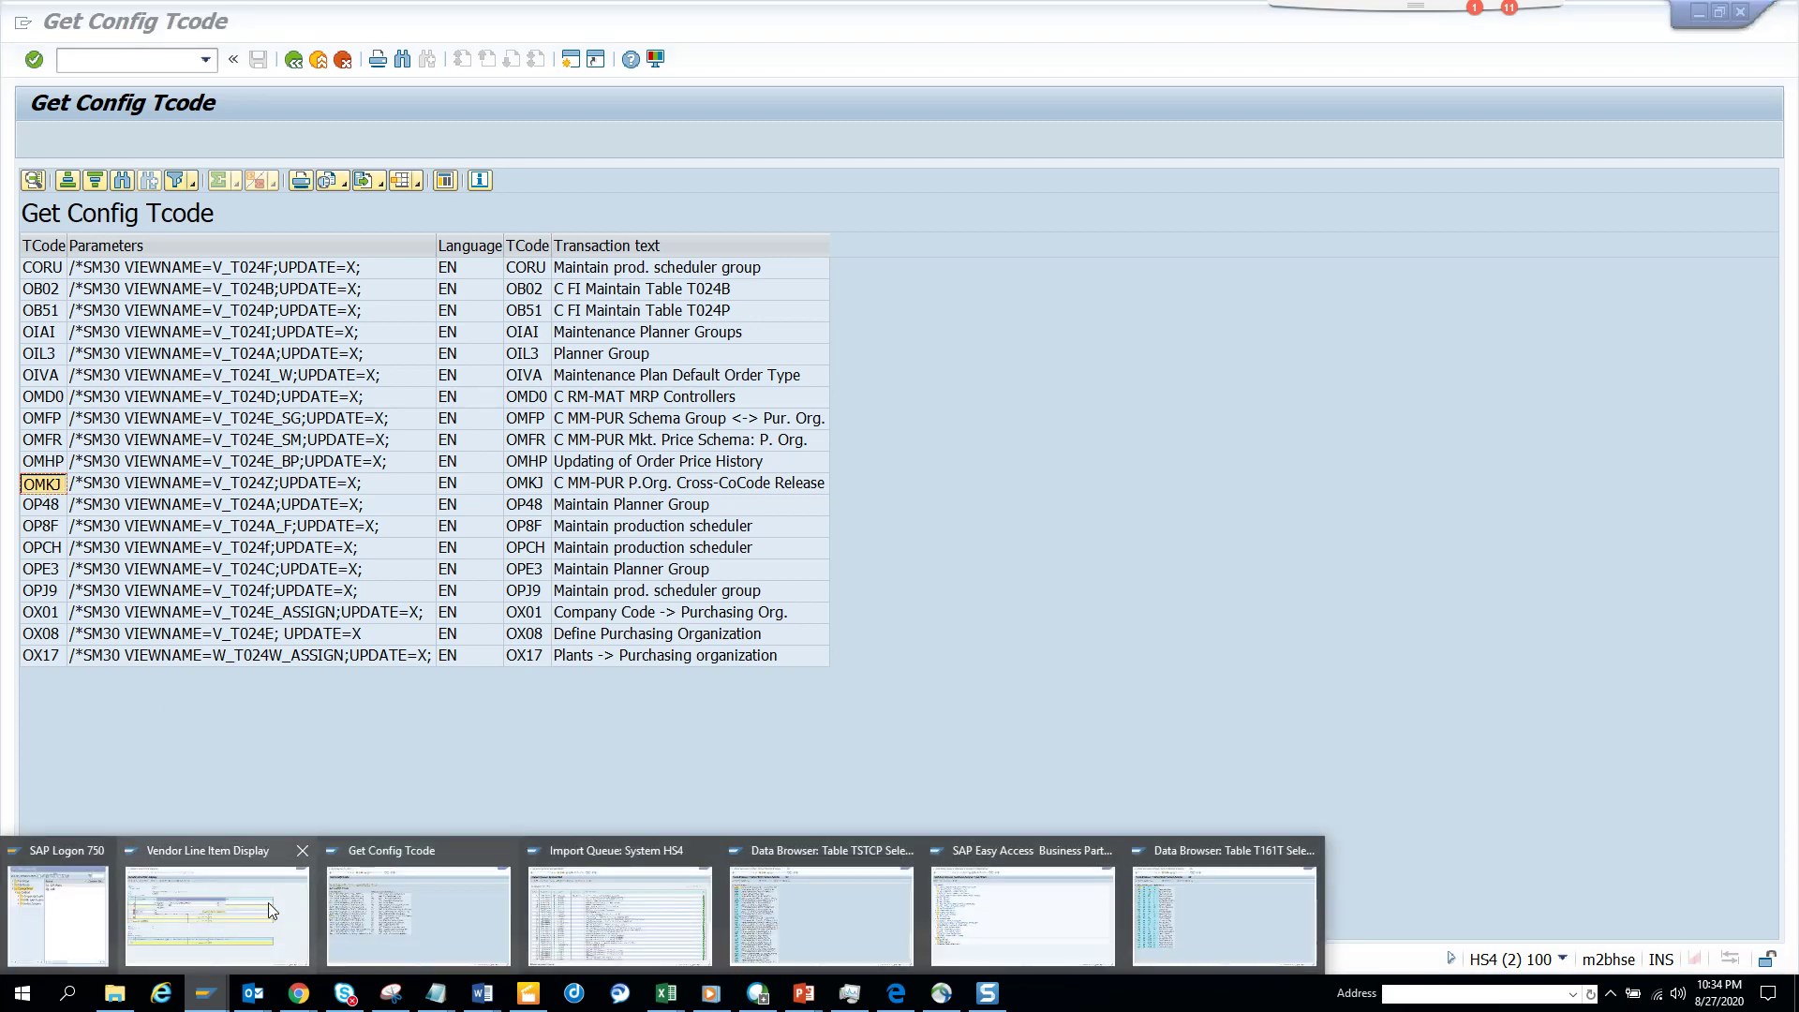
click(216, 904)
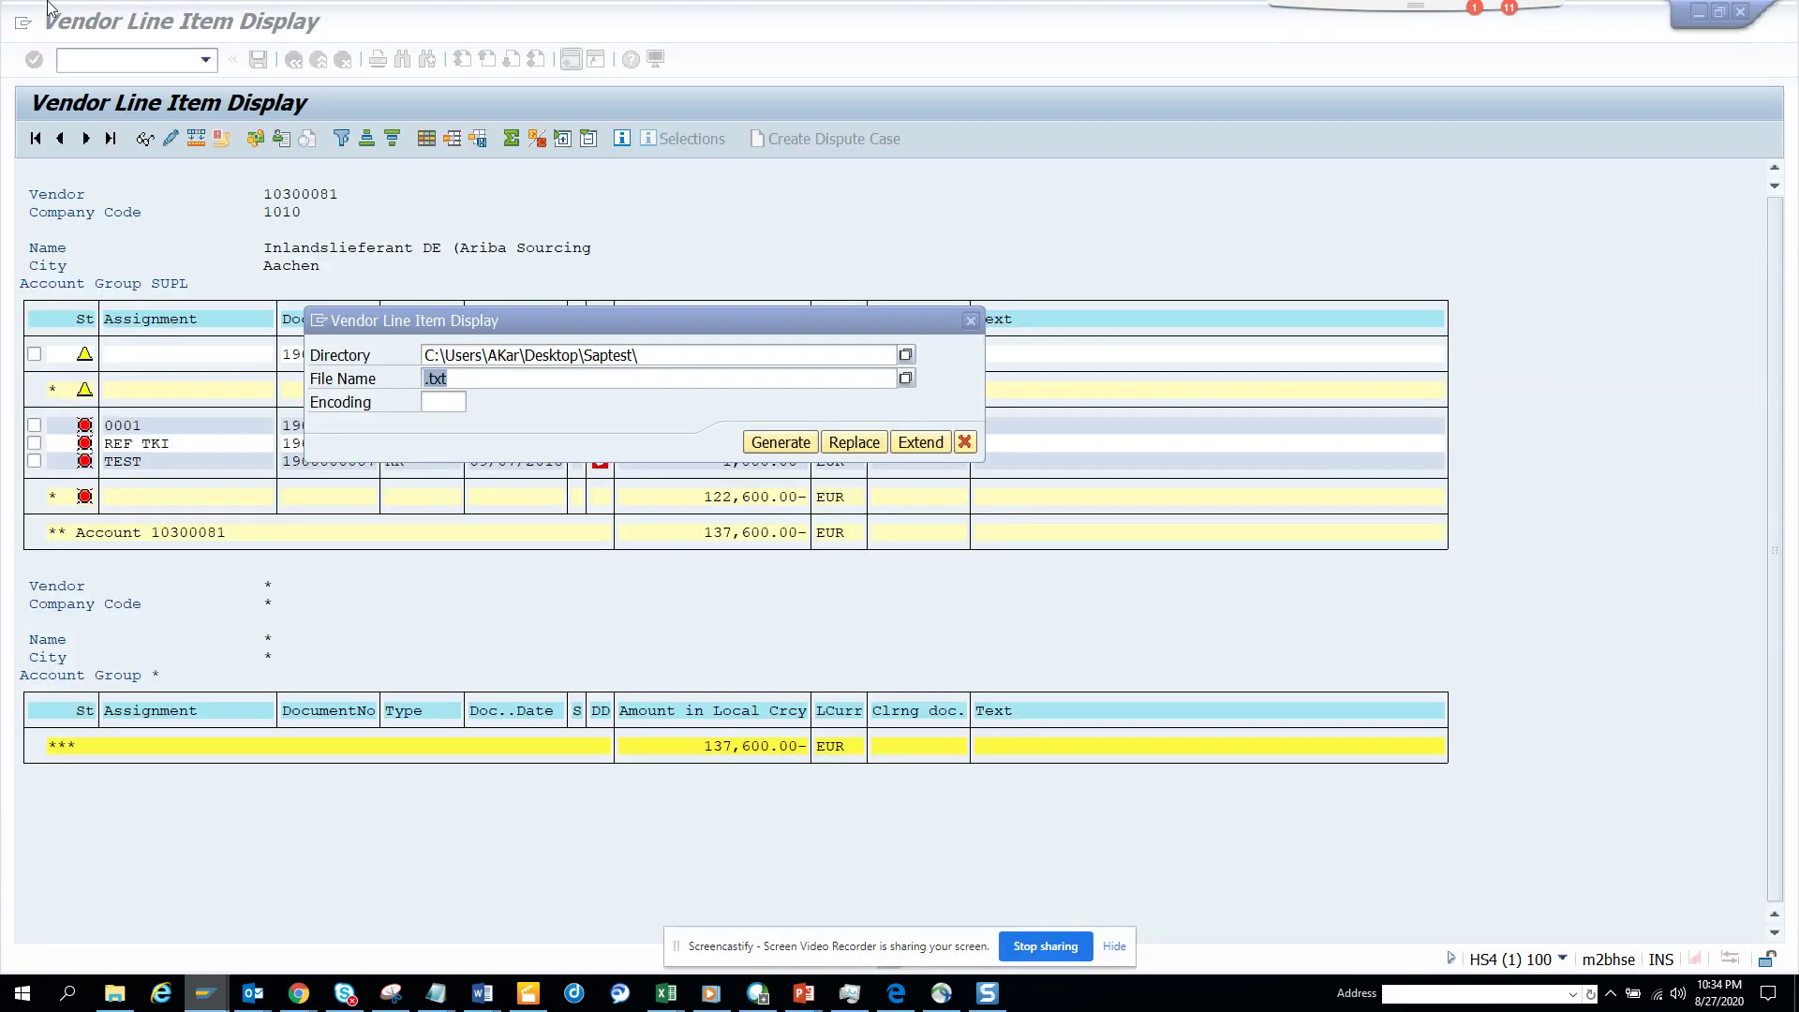
click(974, 321)
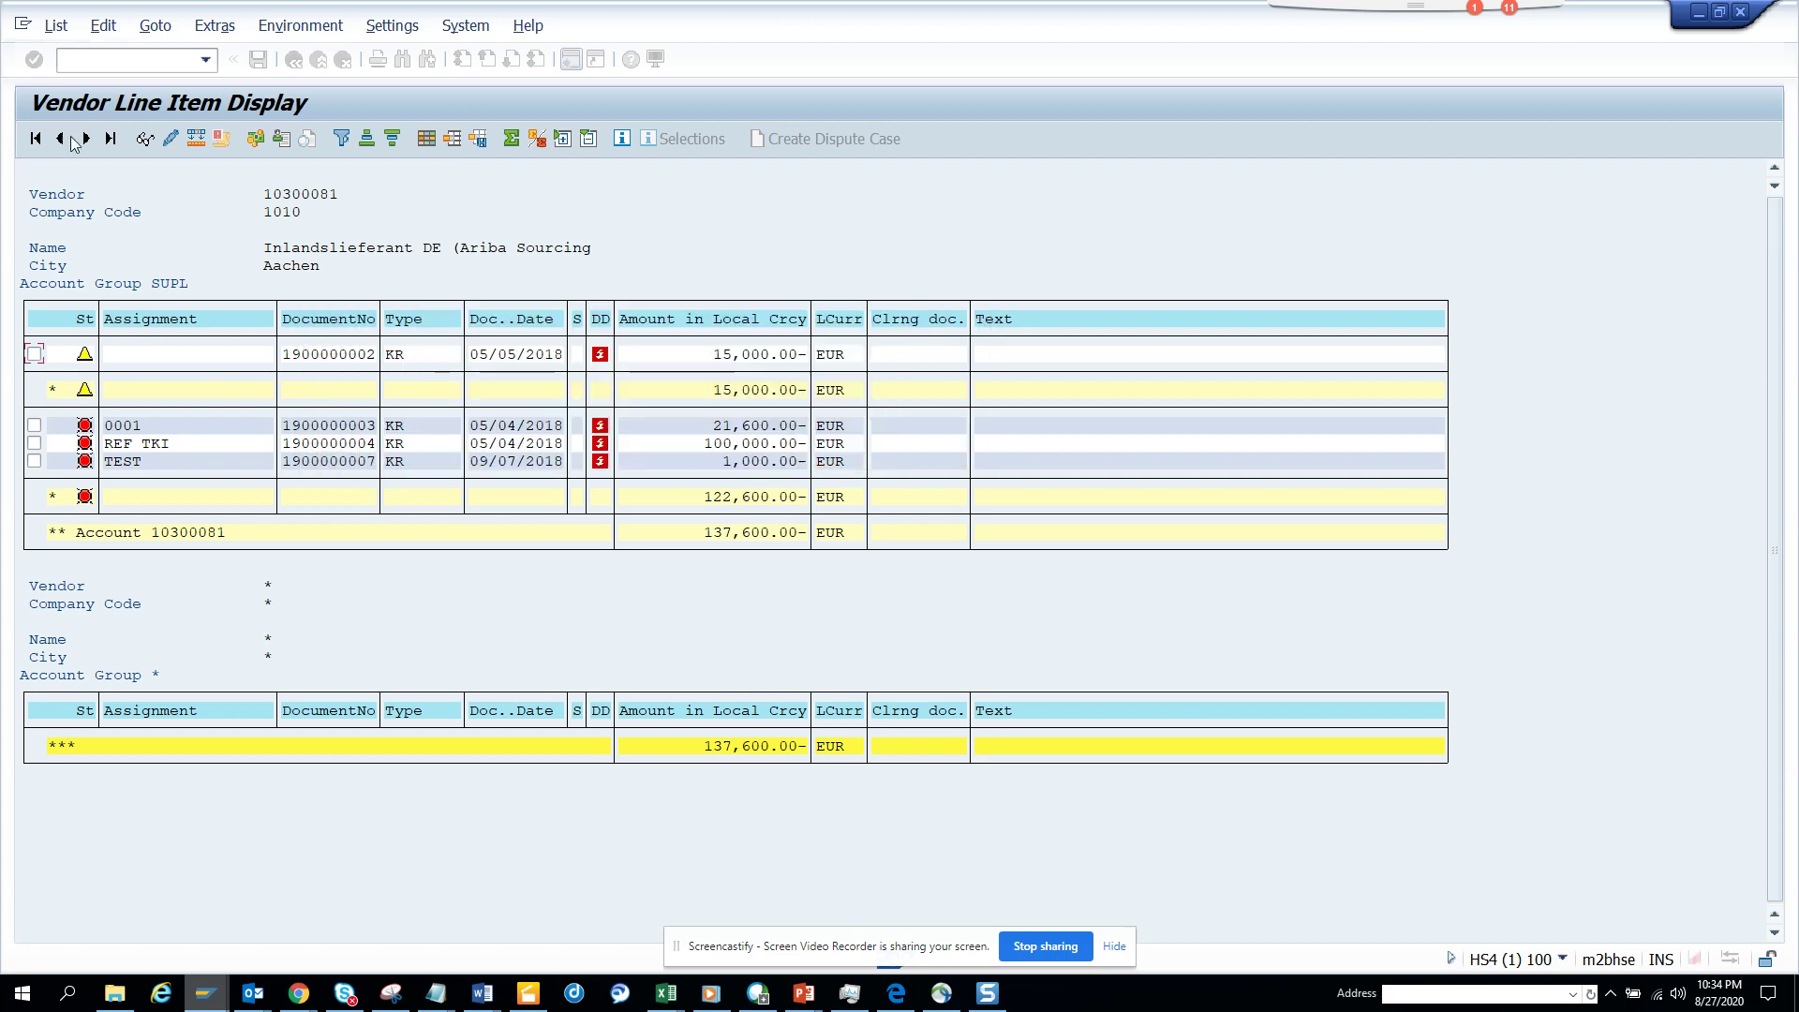
click(86, 58)
text(/n)
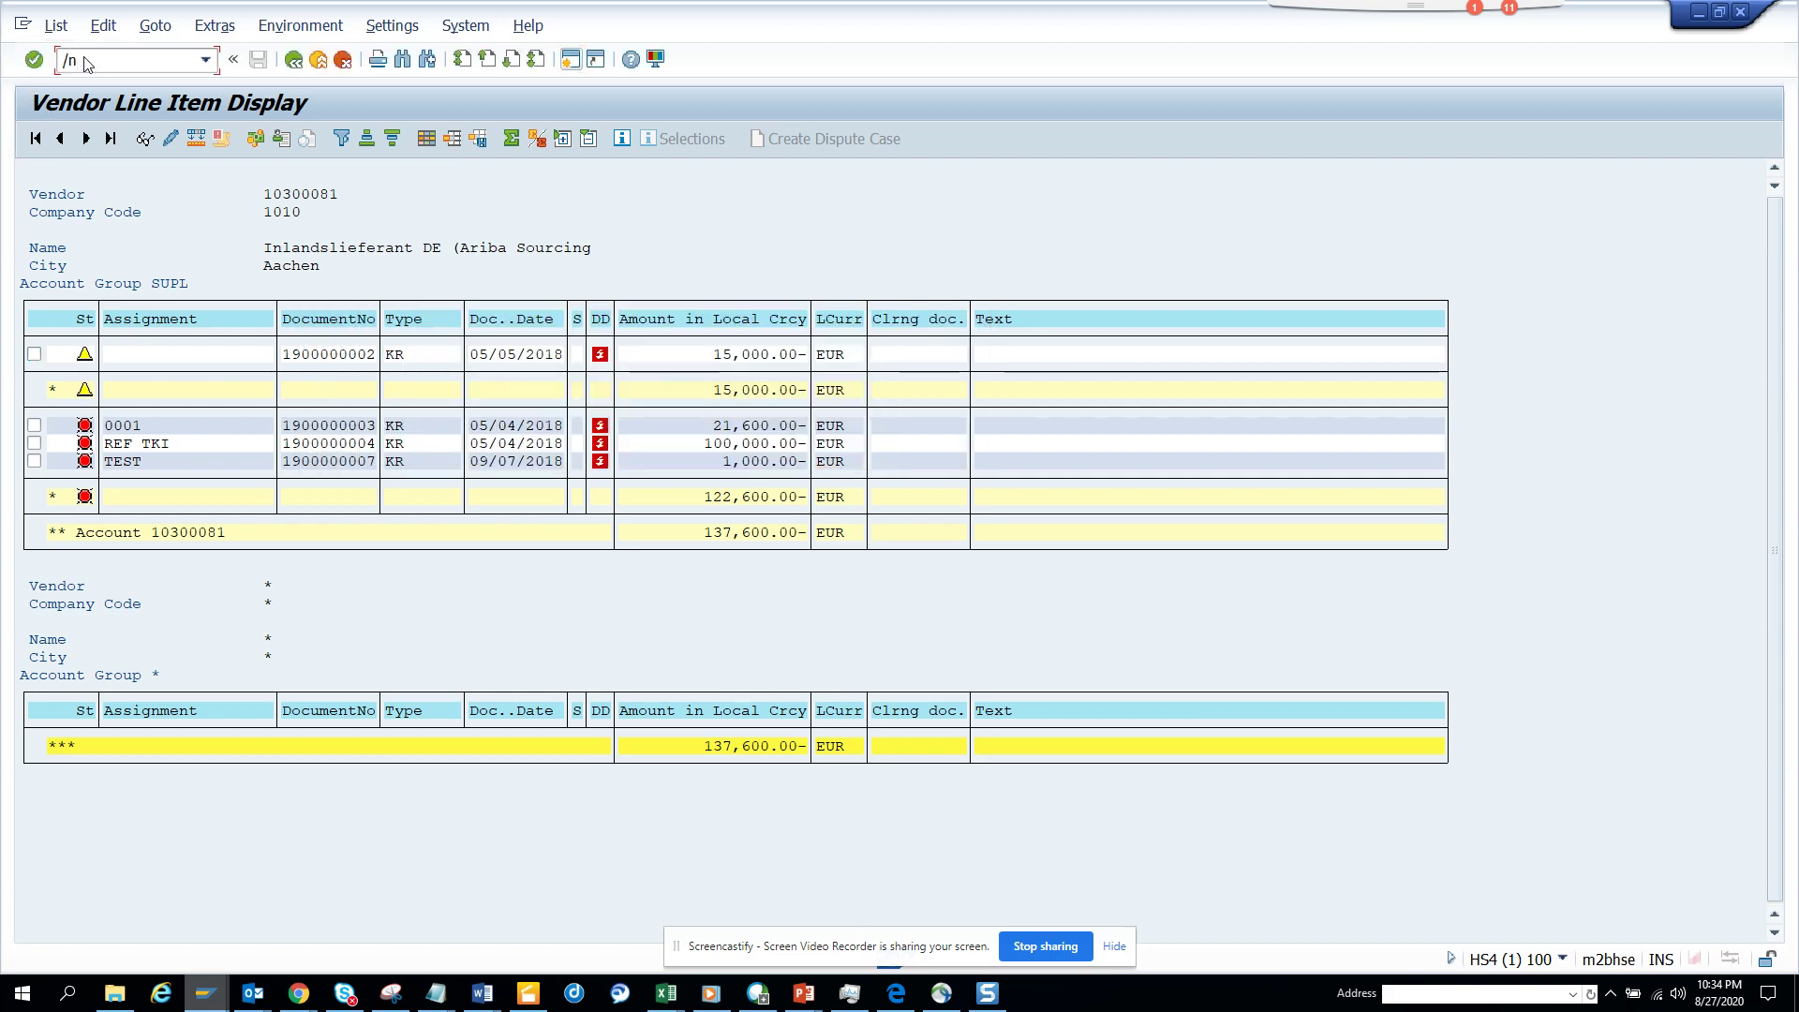
text(OMKJ)
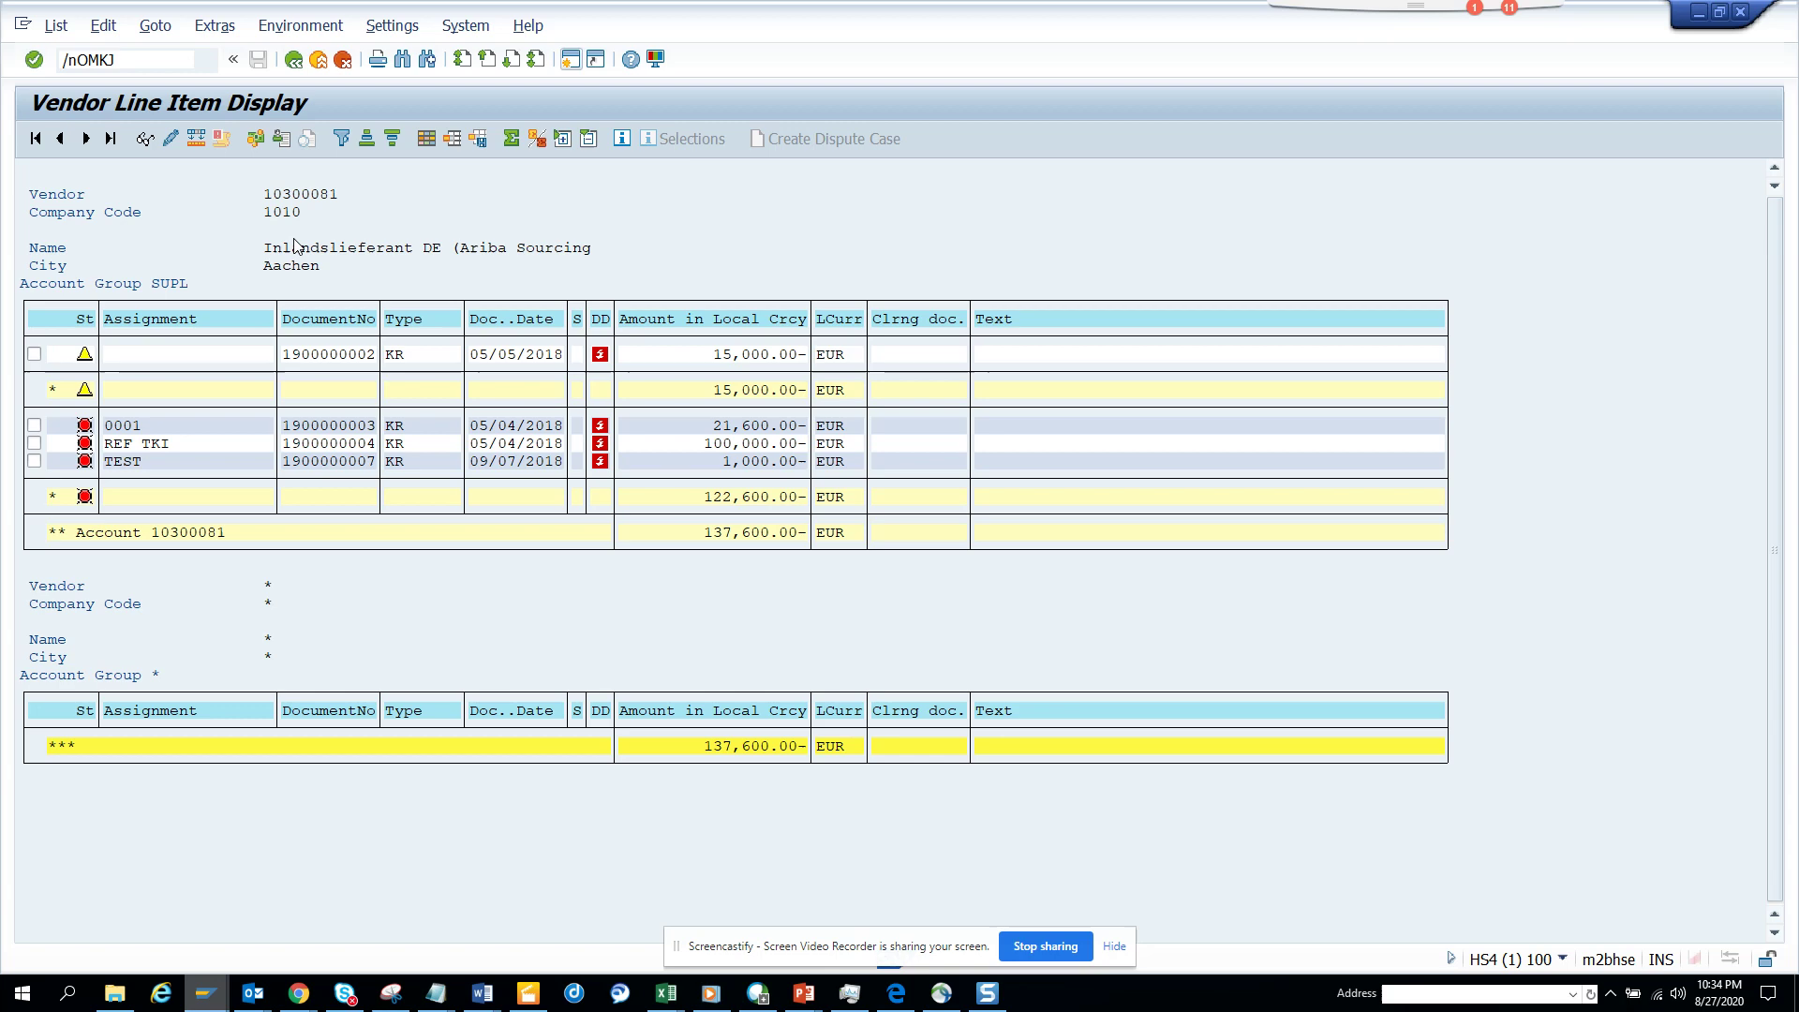
key(Return)
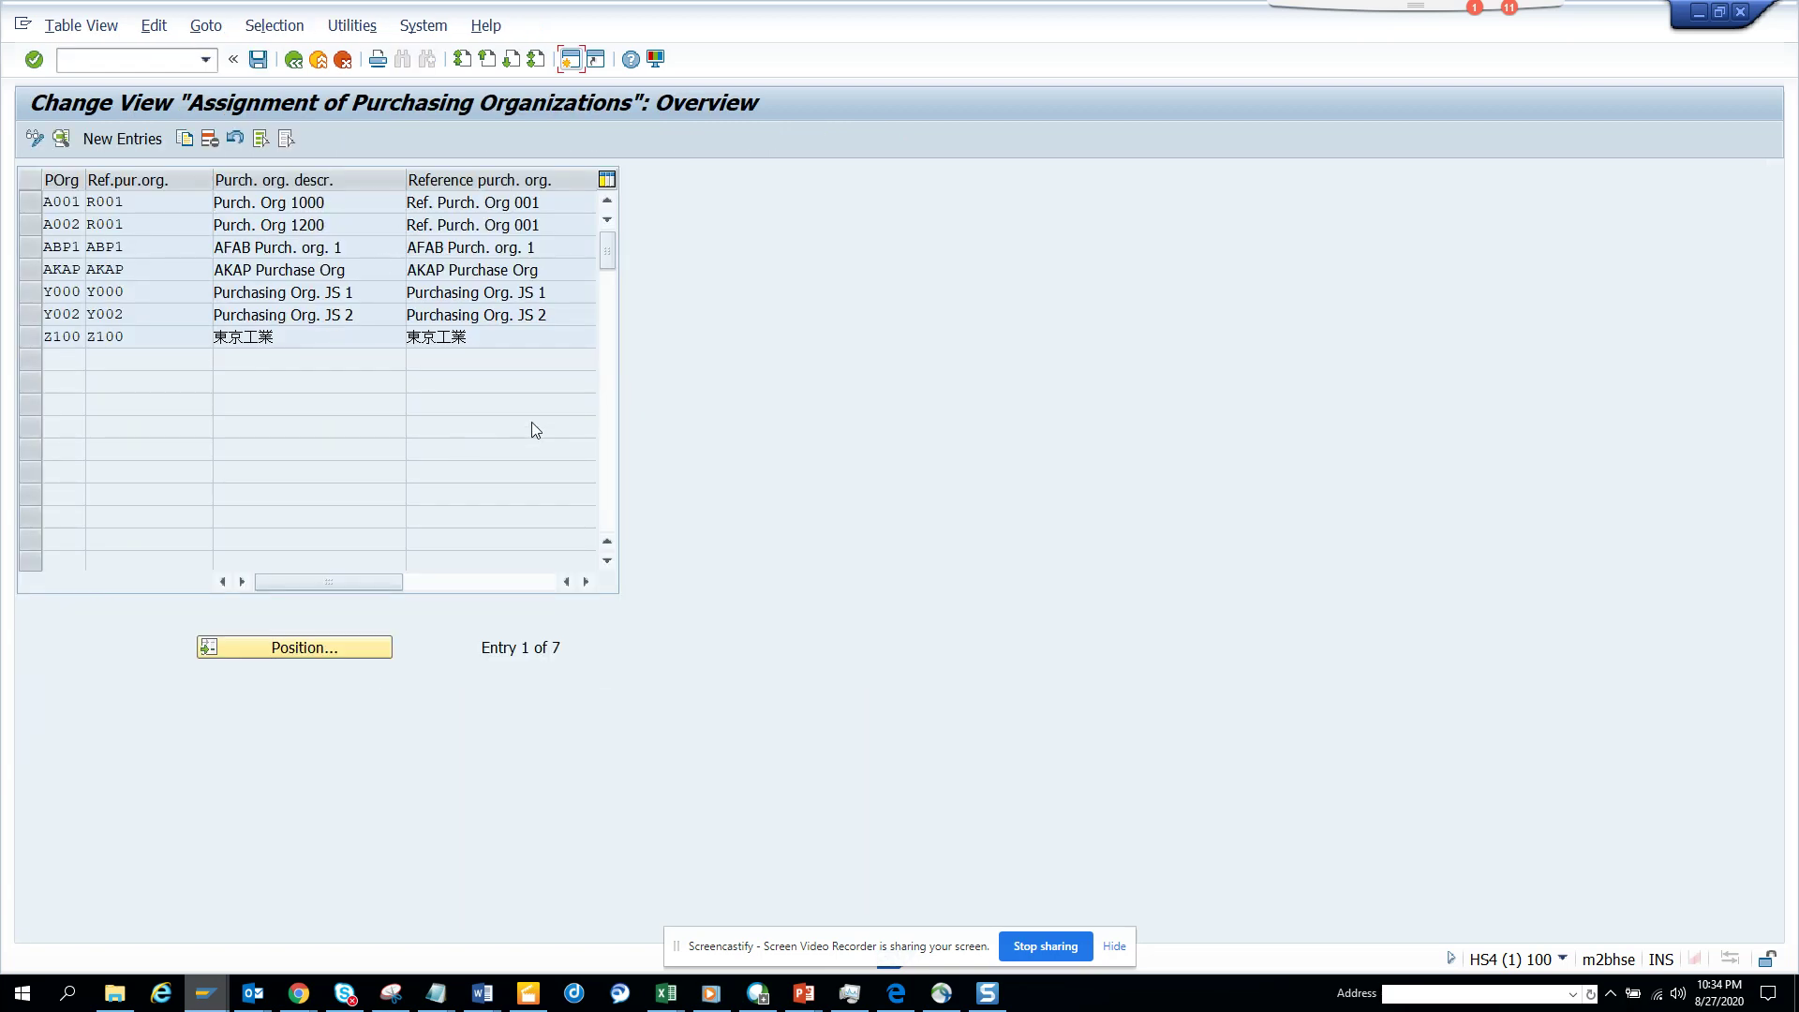
key(alt+Tab)
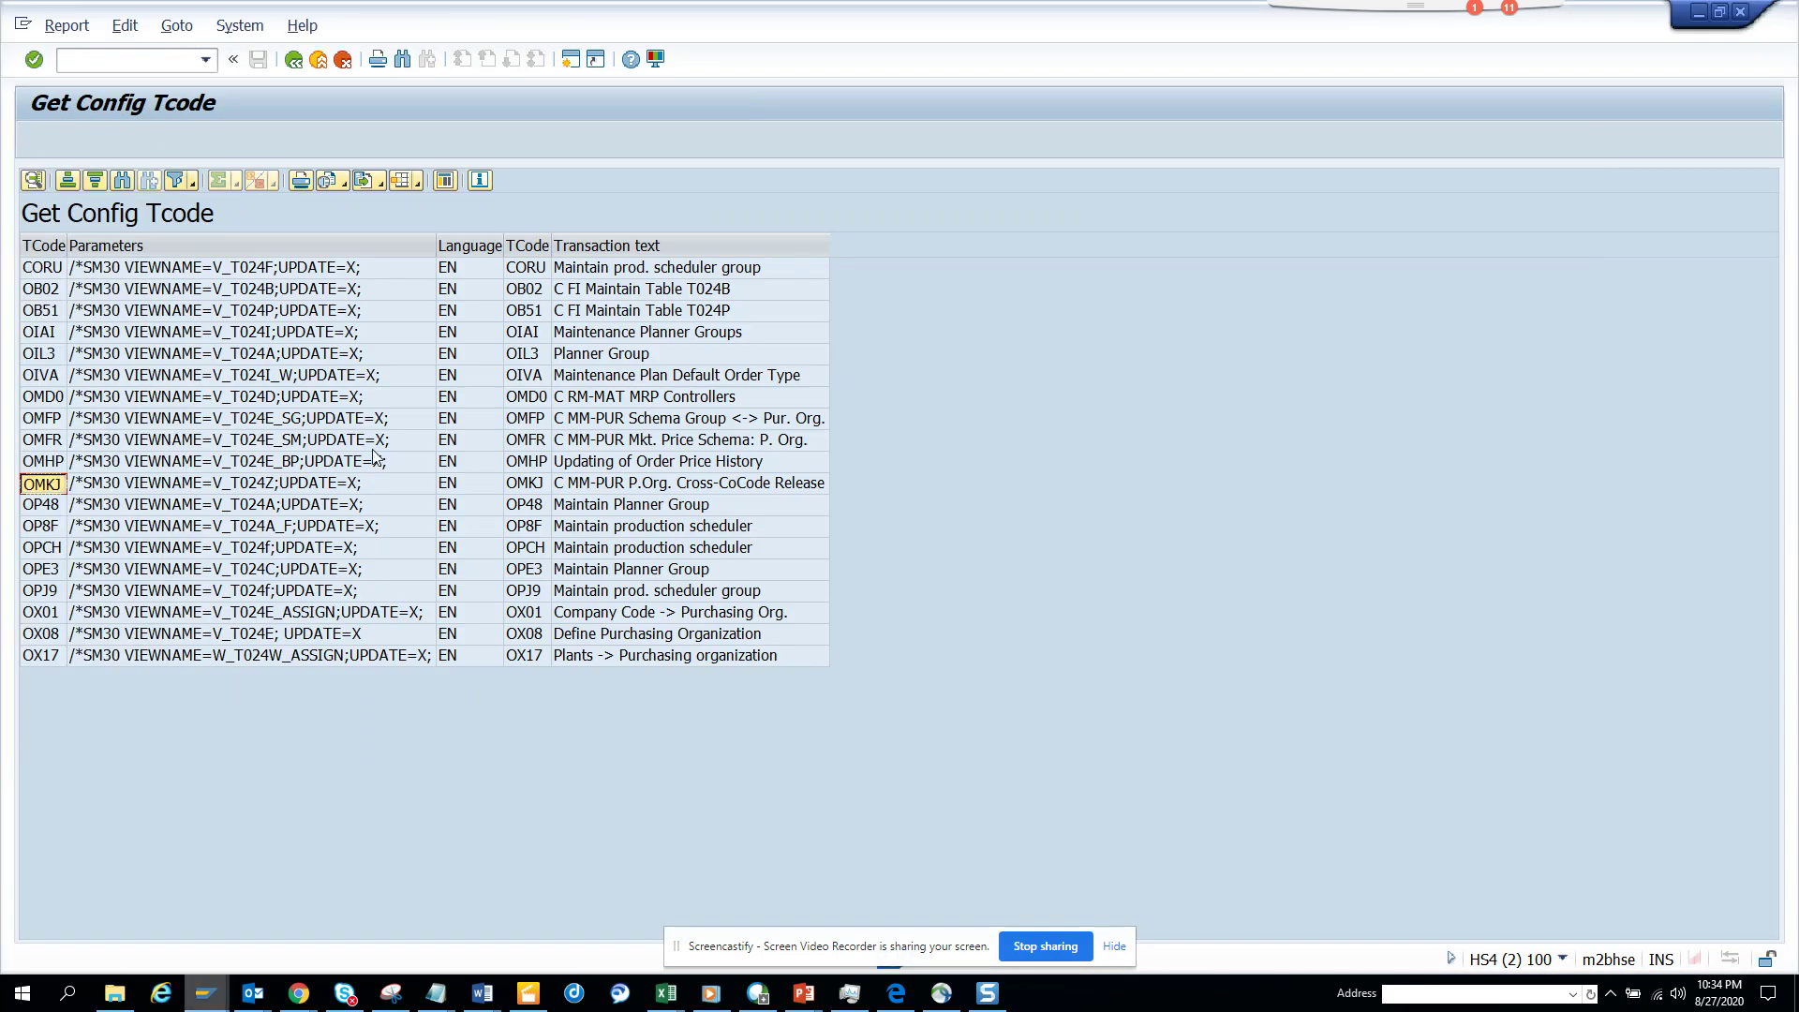
Step: Go back, change the parameters filter from T024 to T001W, and re-execute
click(295, 62)
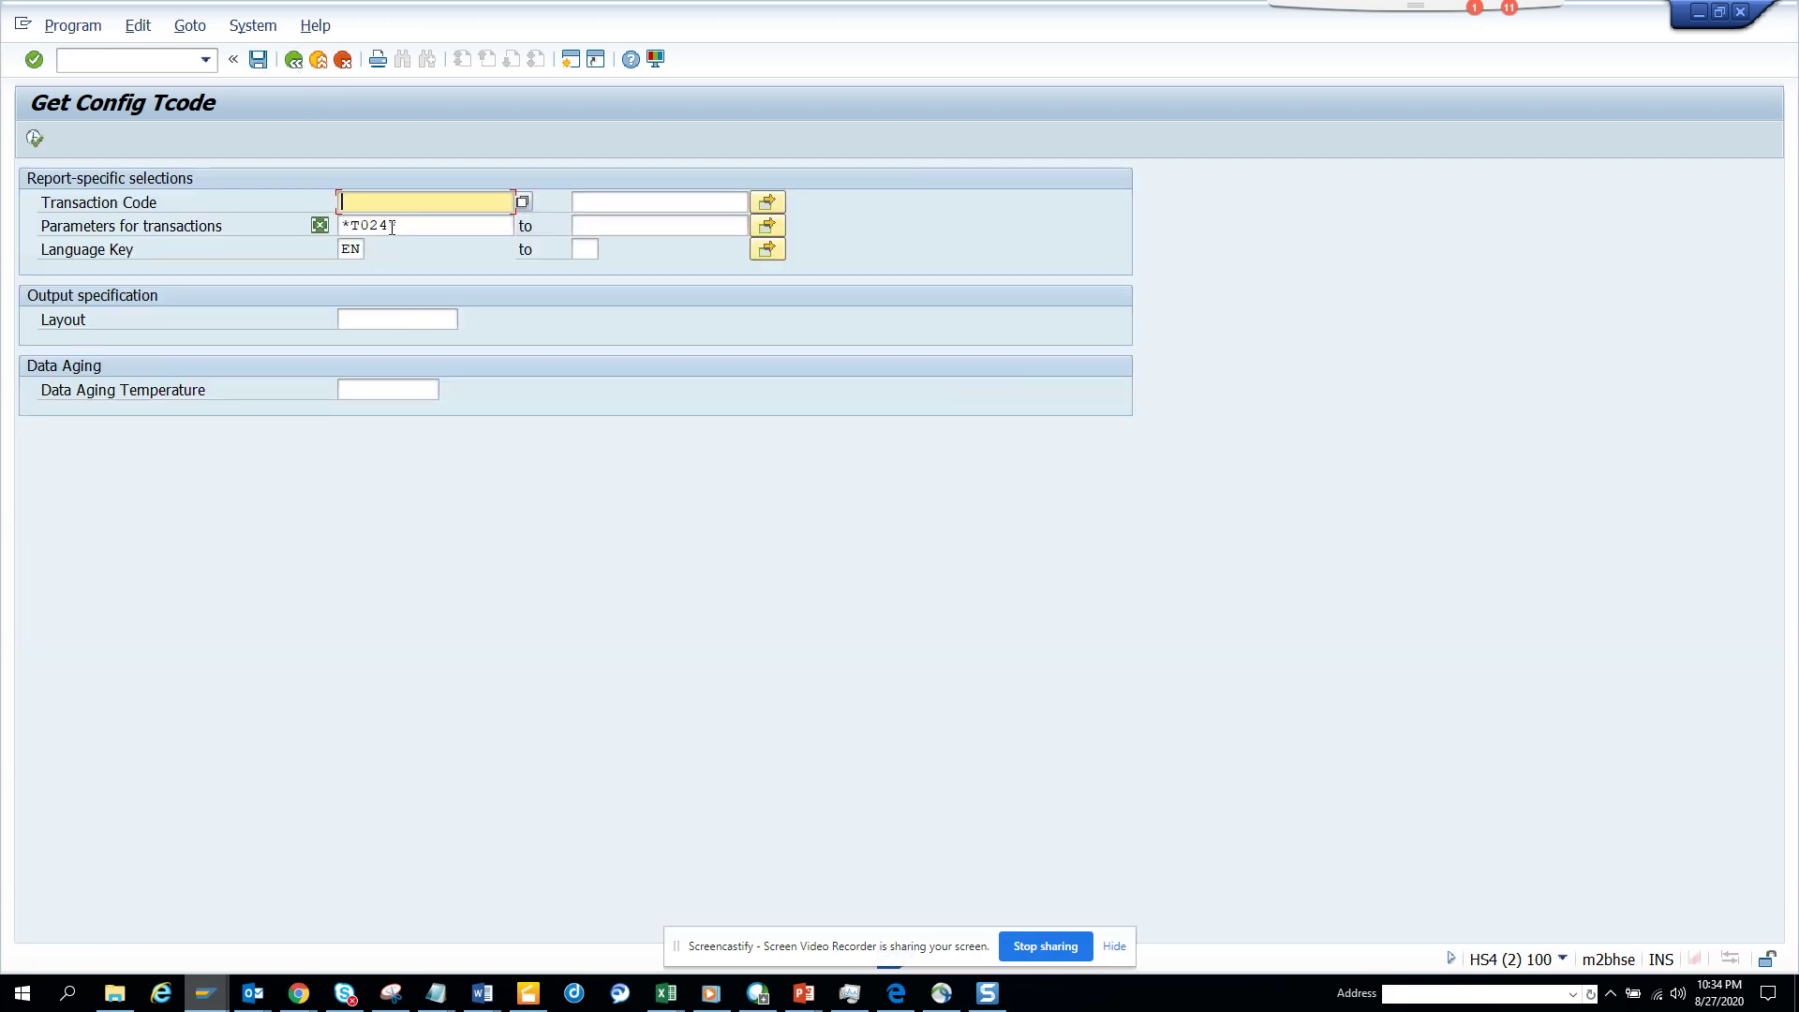
drag(388, 226, 353, 226)
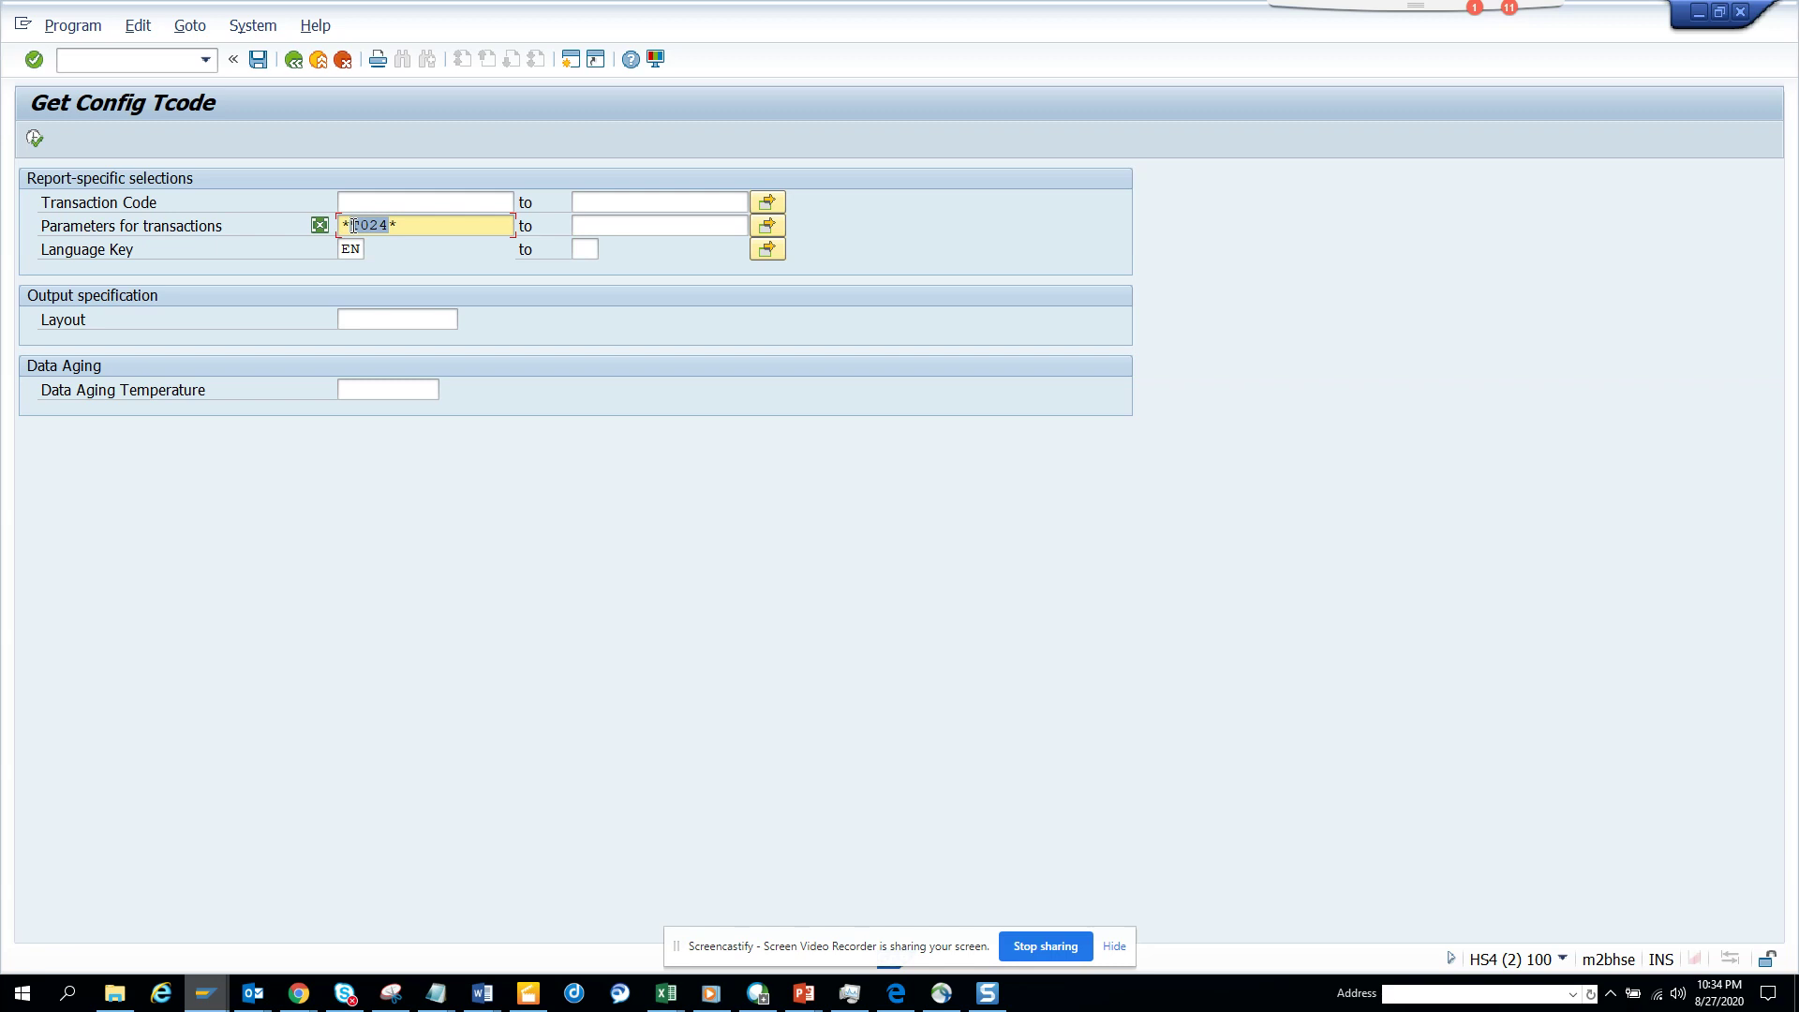
key(BackSpace)
text(T001w)
click(35, 139)
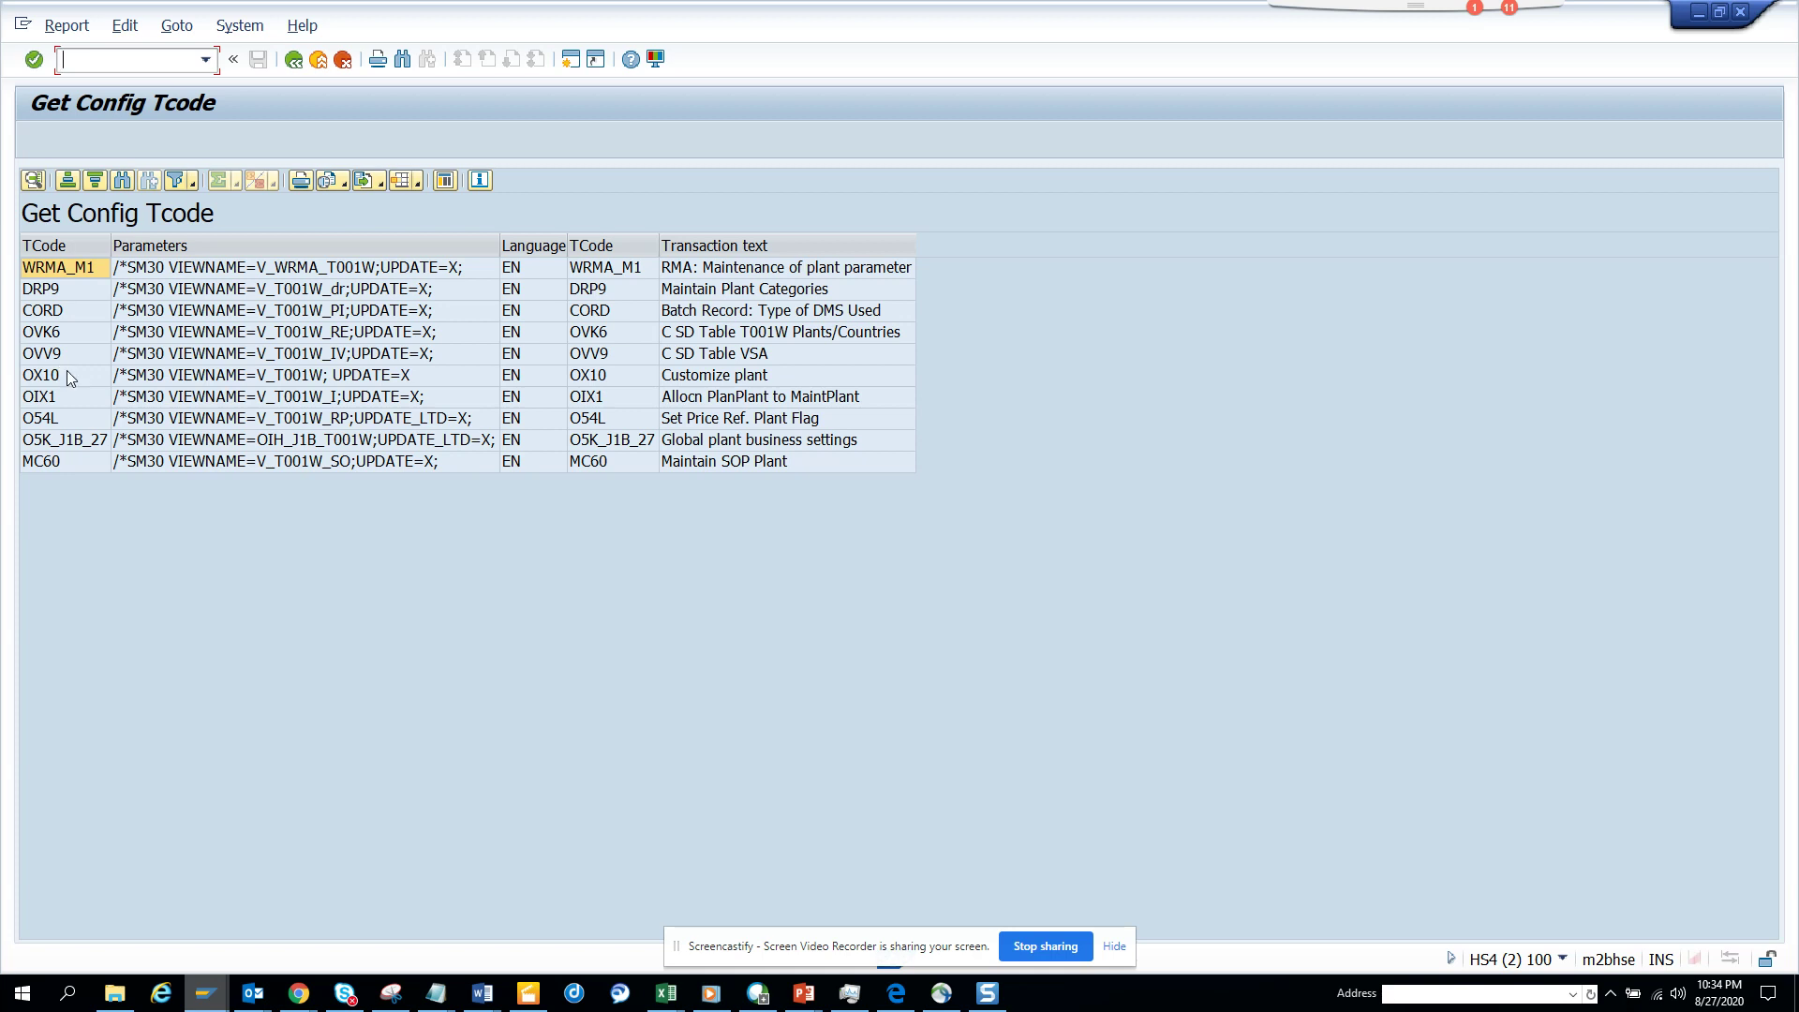
Step: Run /nox10 in the other session to view the Plants overview, then switch back
double_click(60, 380)
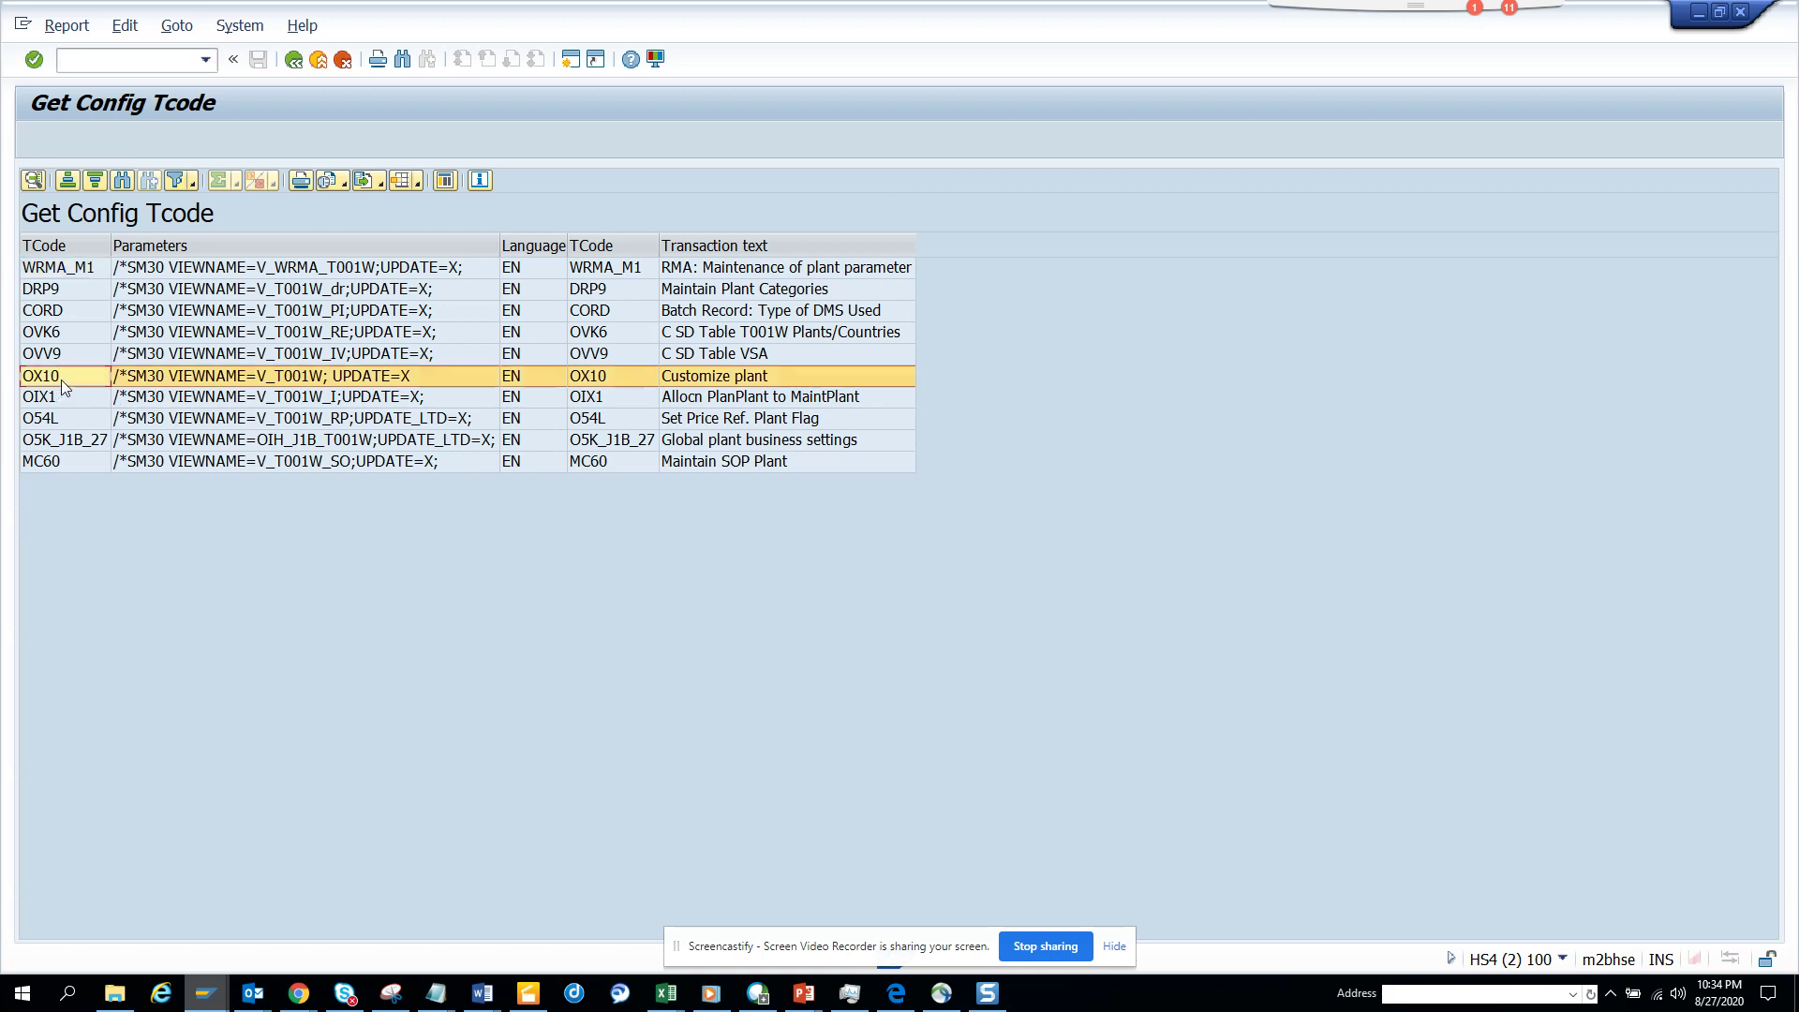
key(alt+Tab)
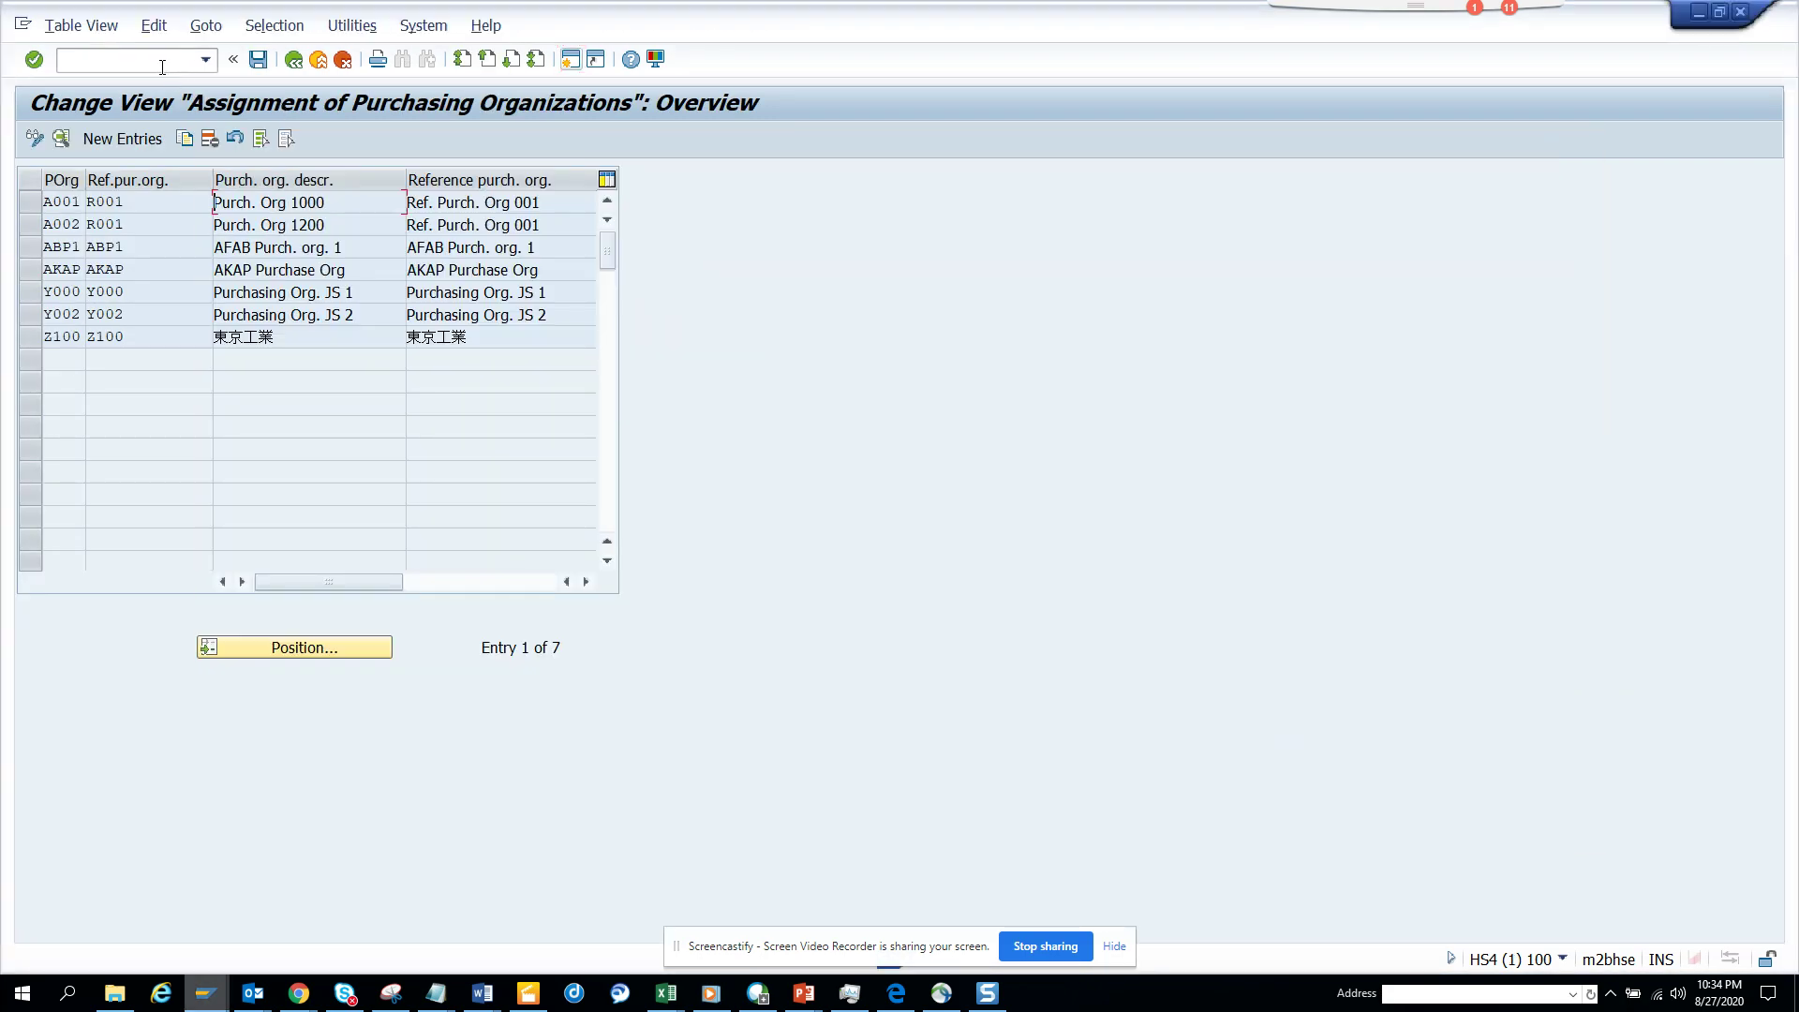
text(/nox10)
key(Return)
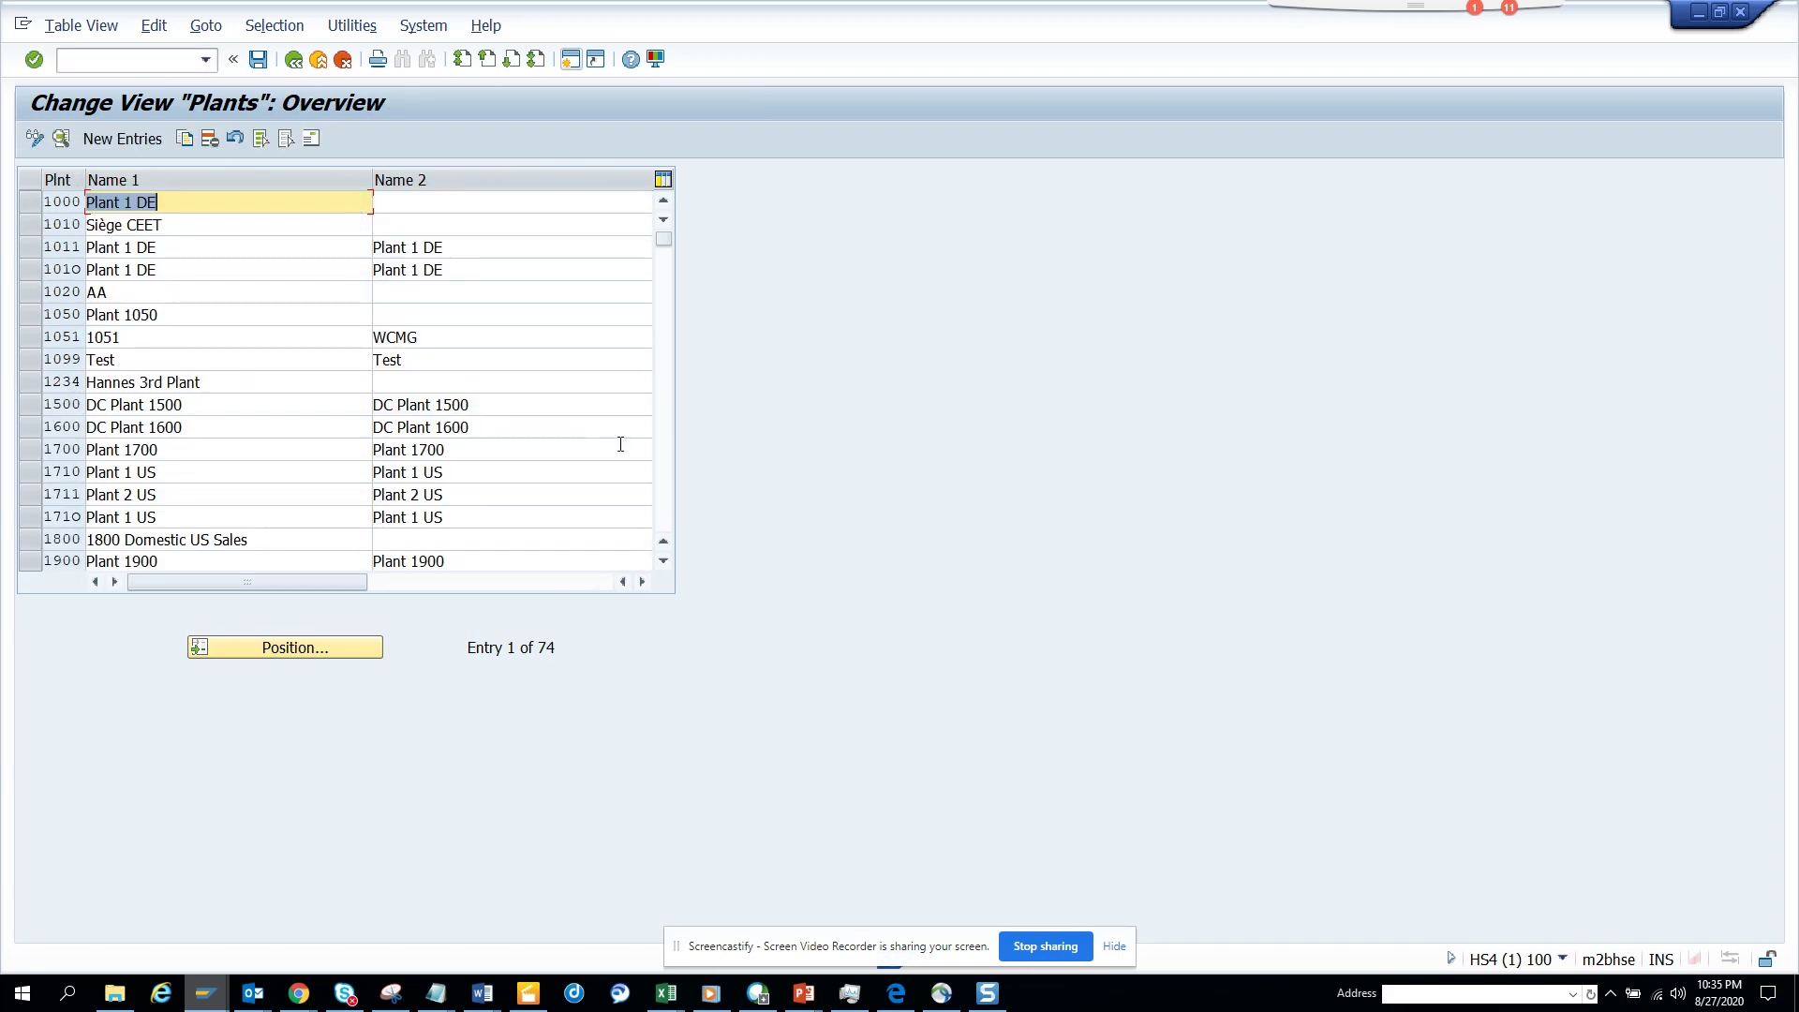
key(alt+Tab)
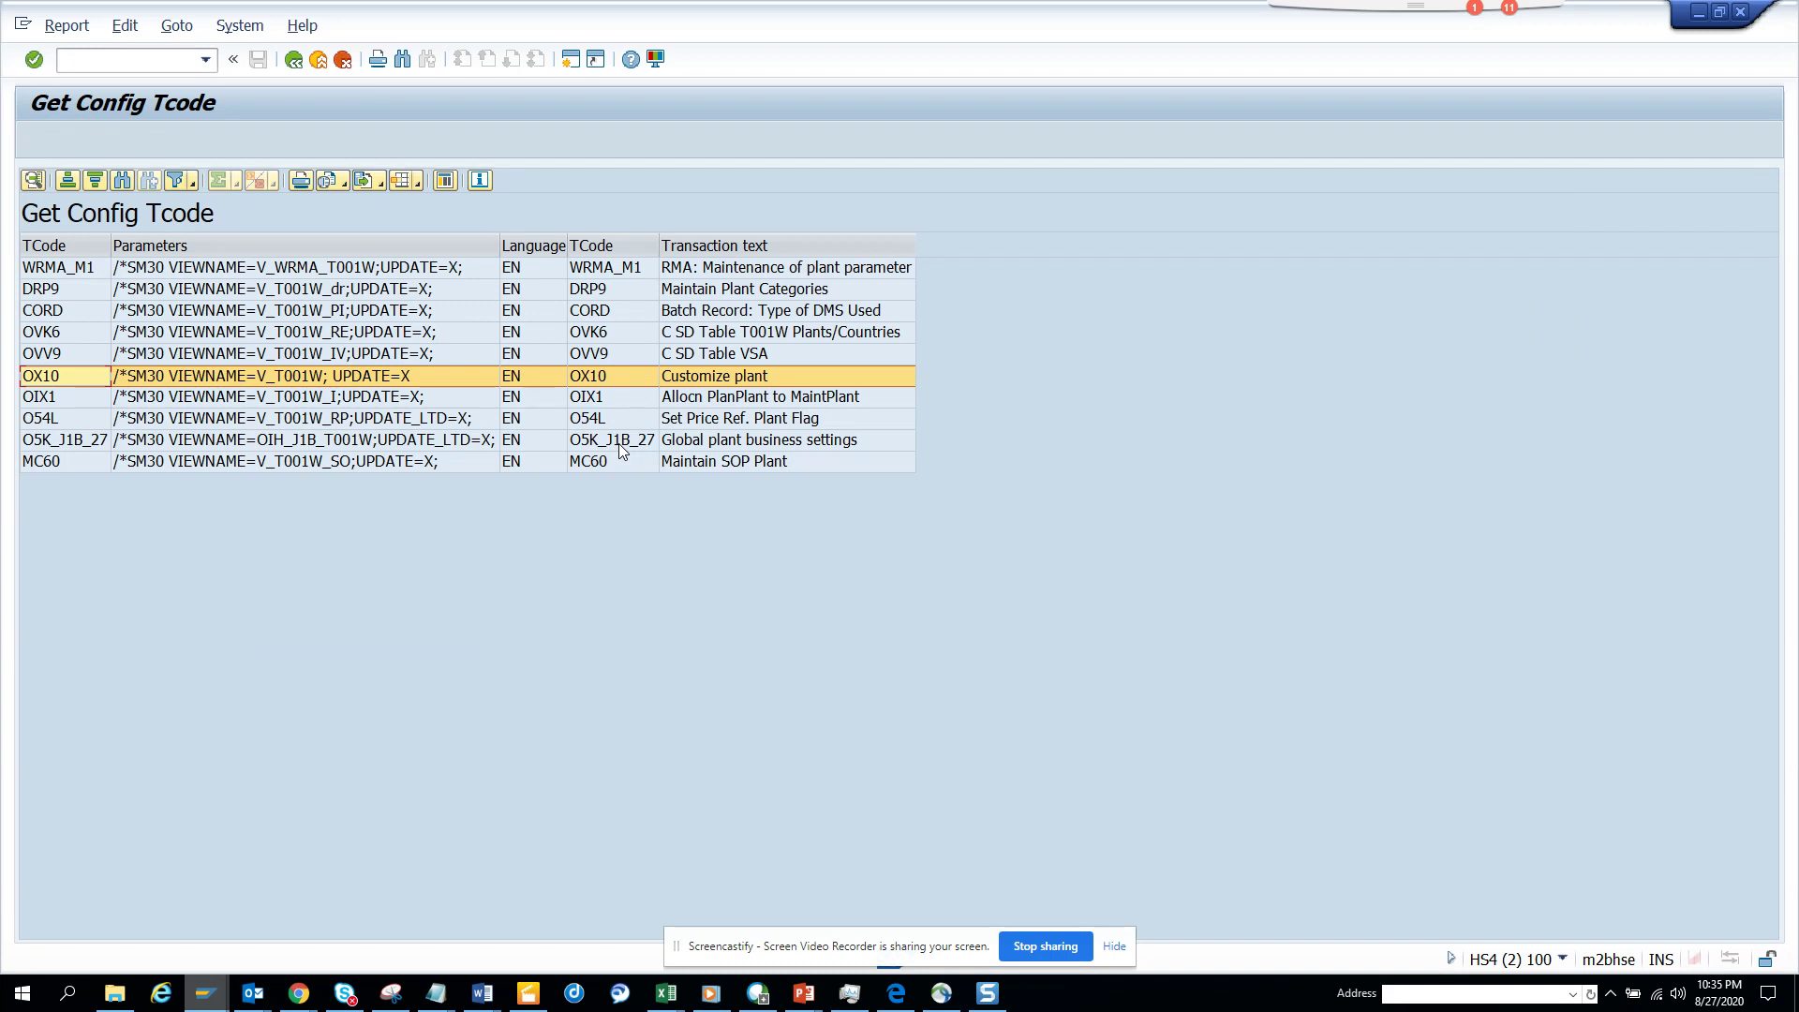
Step: Go back, trim the filter to *T00* by deleting '1W', and re-execute
click(293, 60)
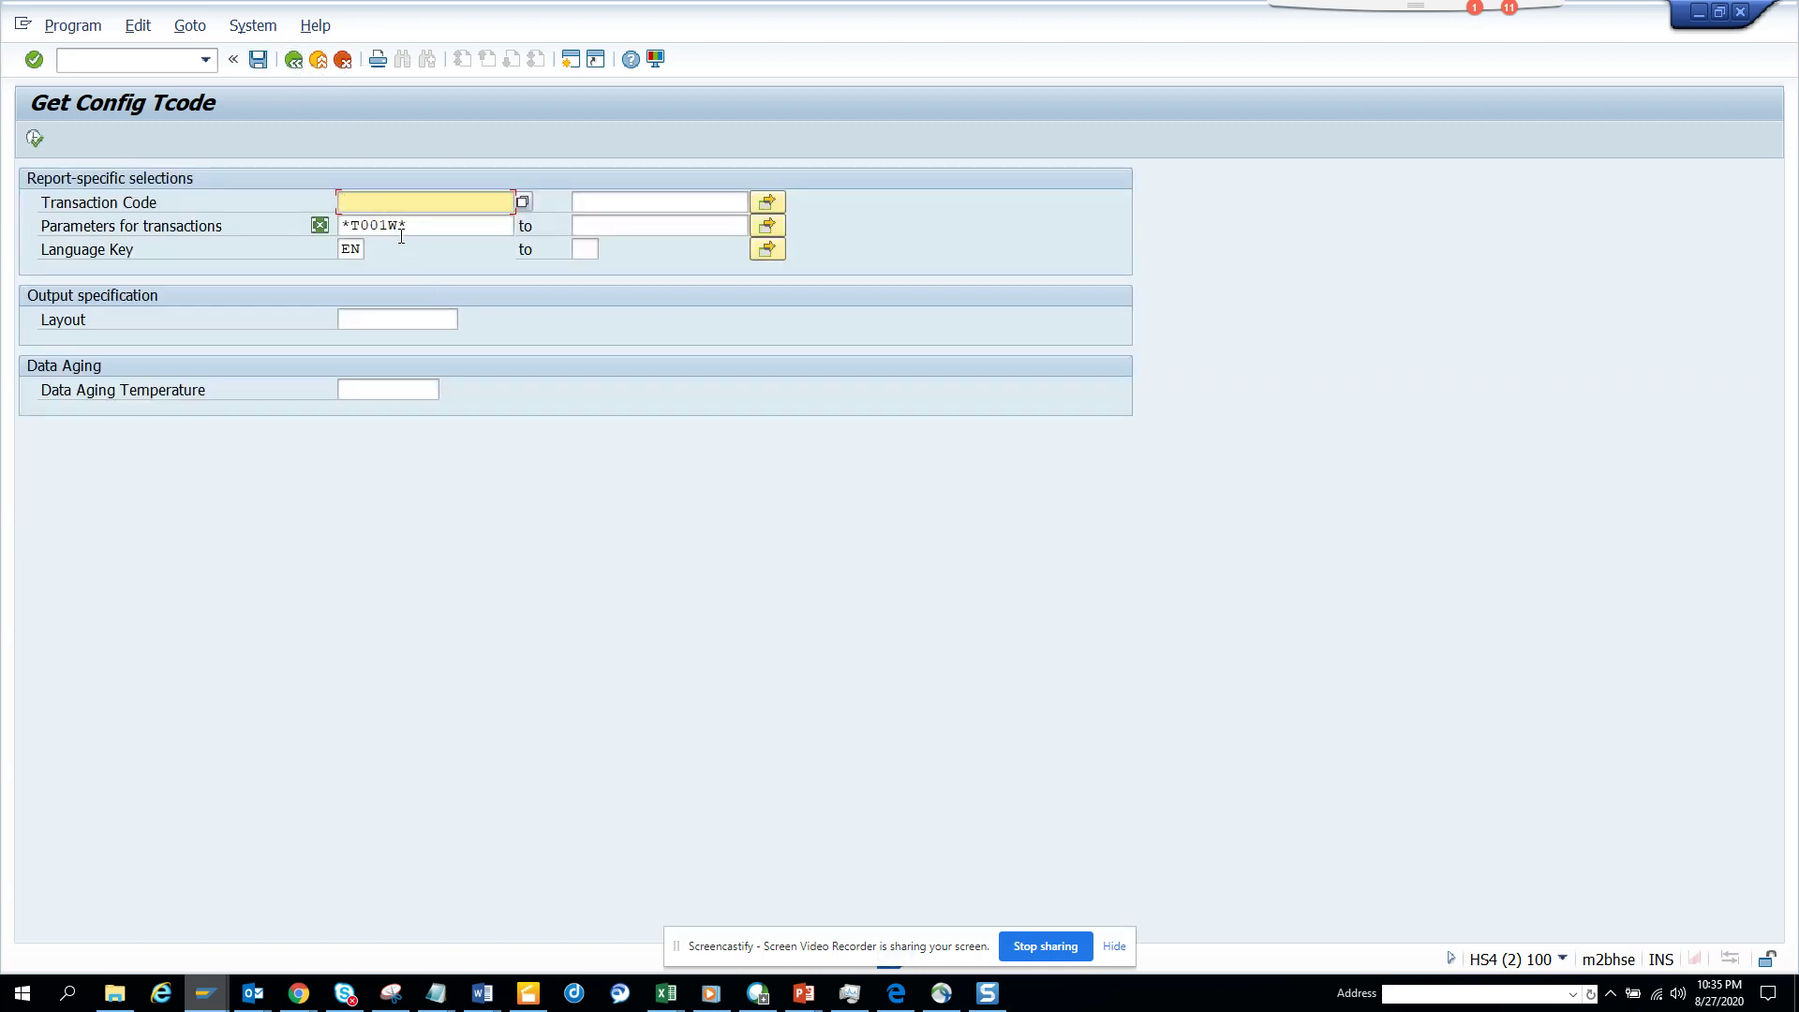
click(401, 231)
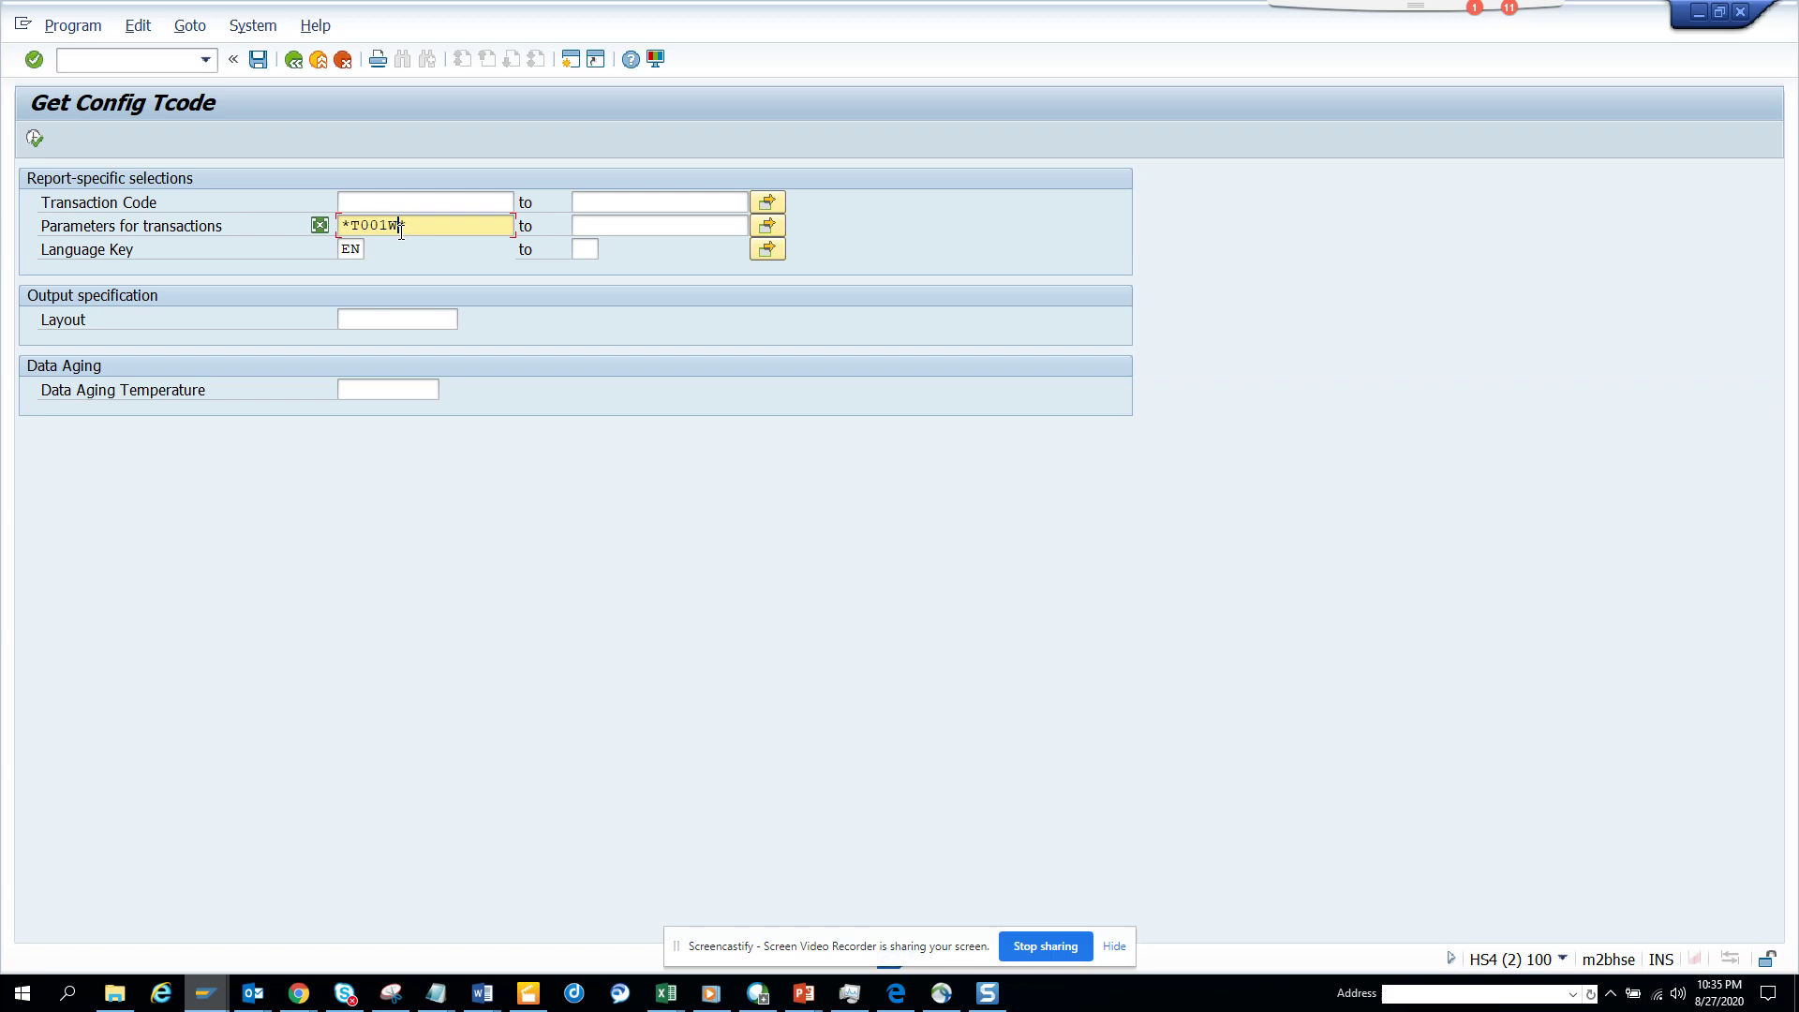
drag(401, 231, 381, 233)
key(Delete)
click(34, 140)
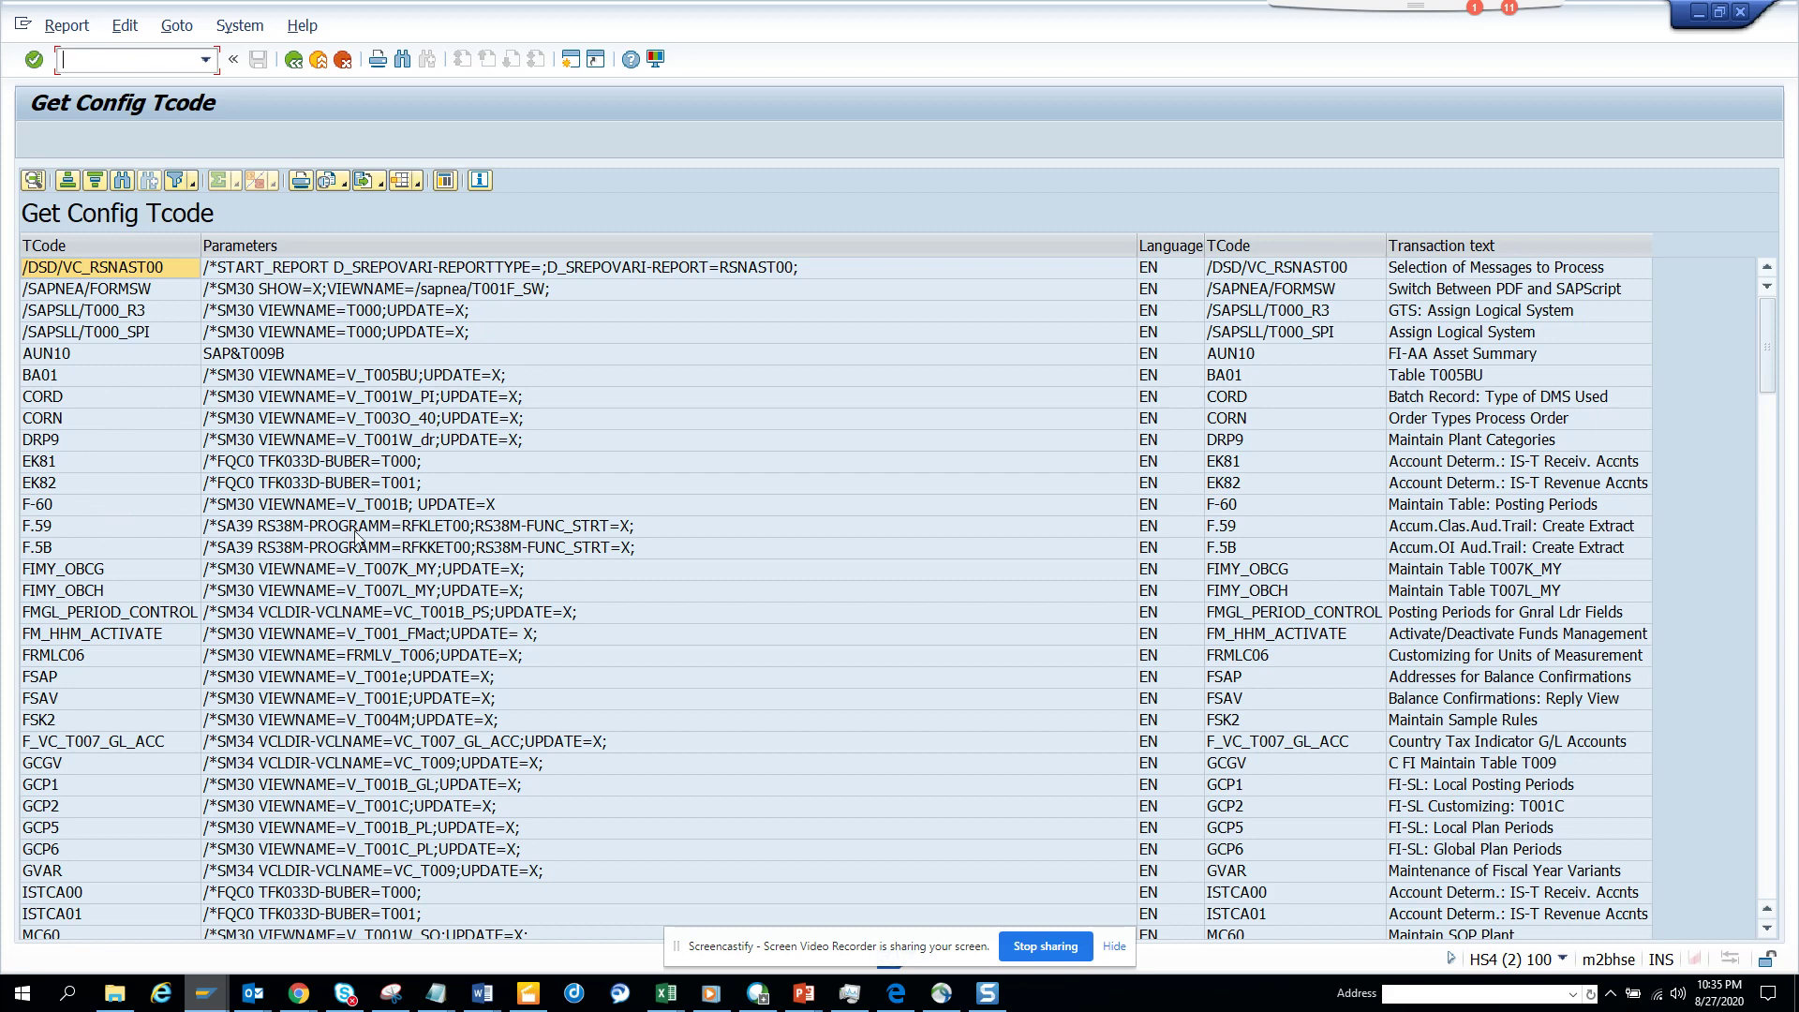
Step: Run /nf-60 in the other session to view Posting Periods, then switch back
click(1557, 506)
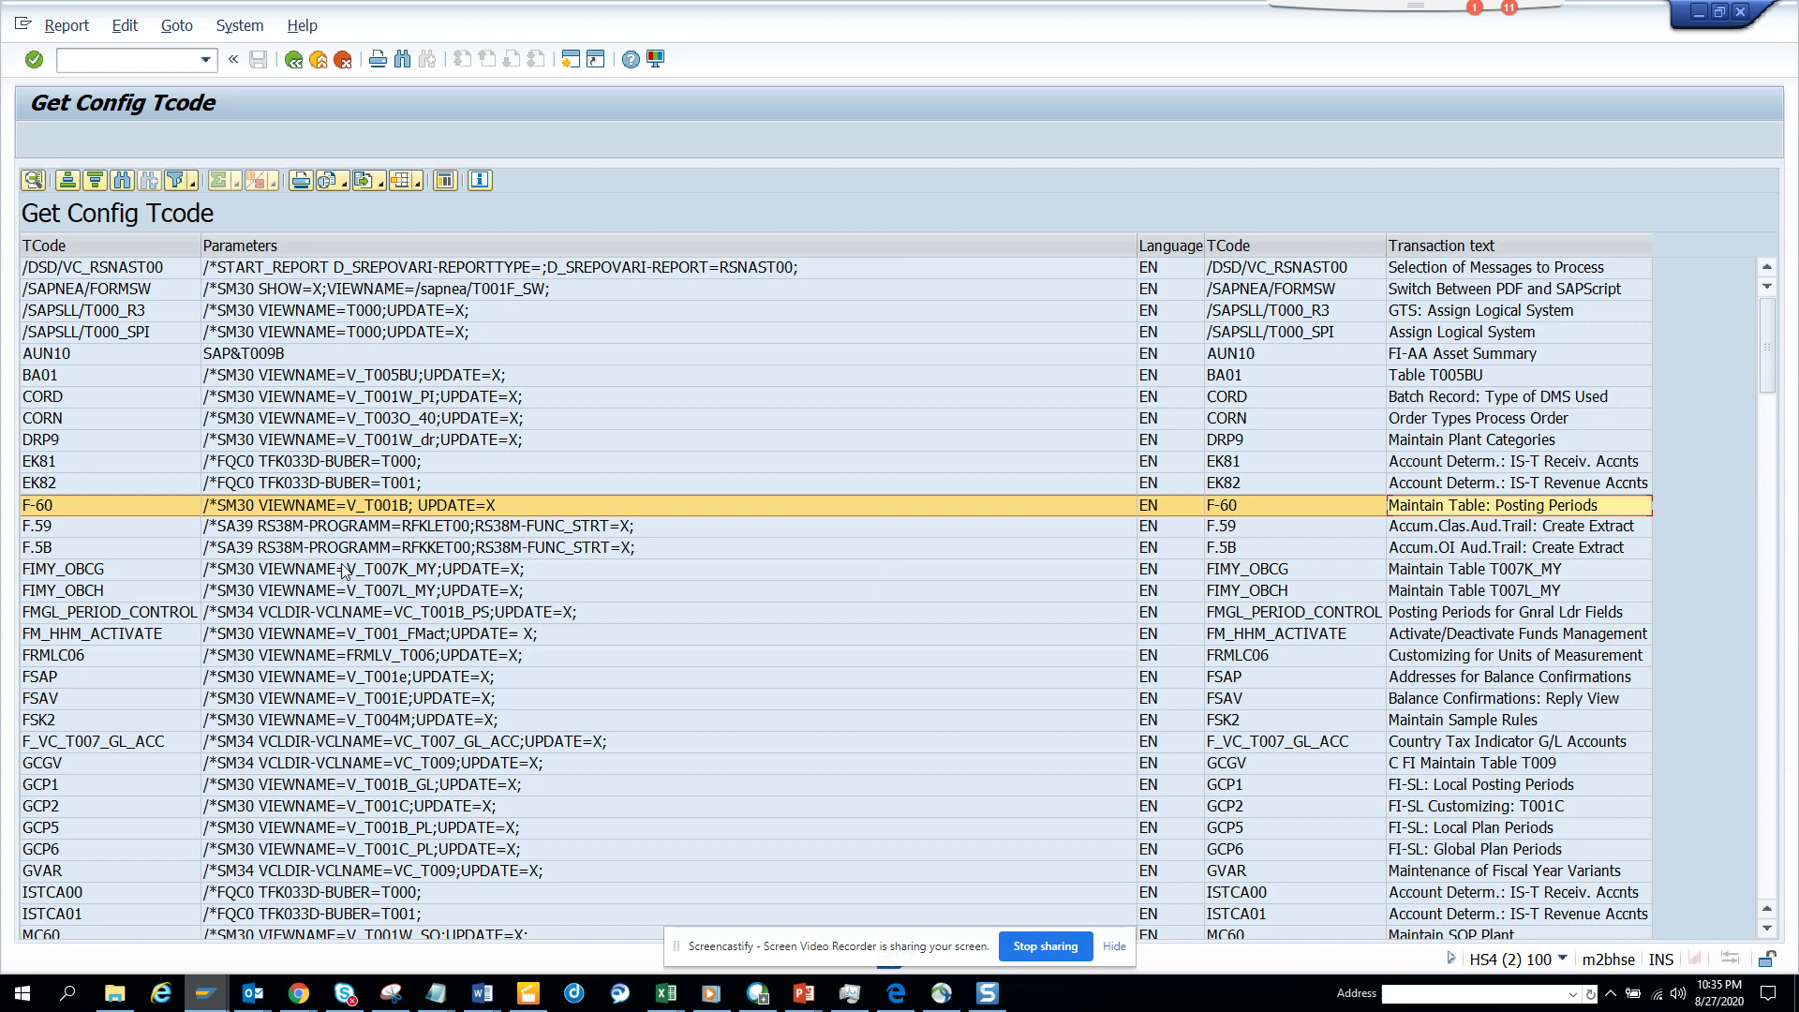
key(alt+Tab)
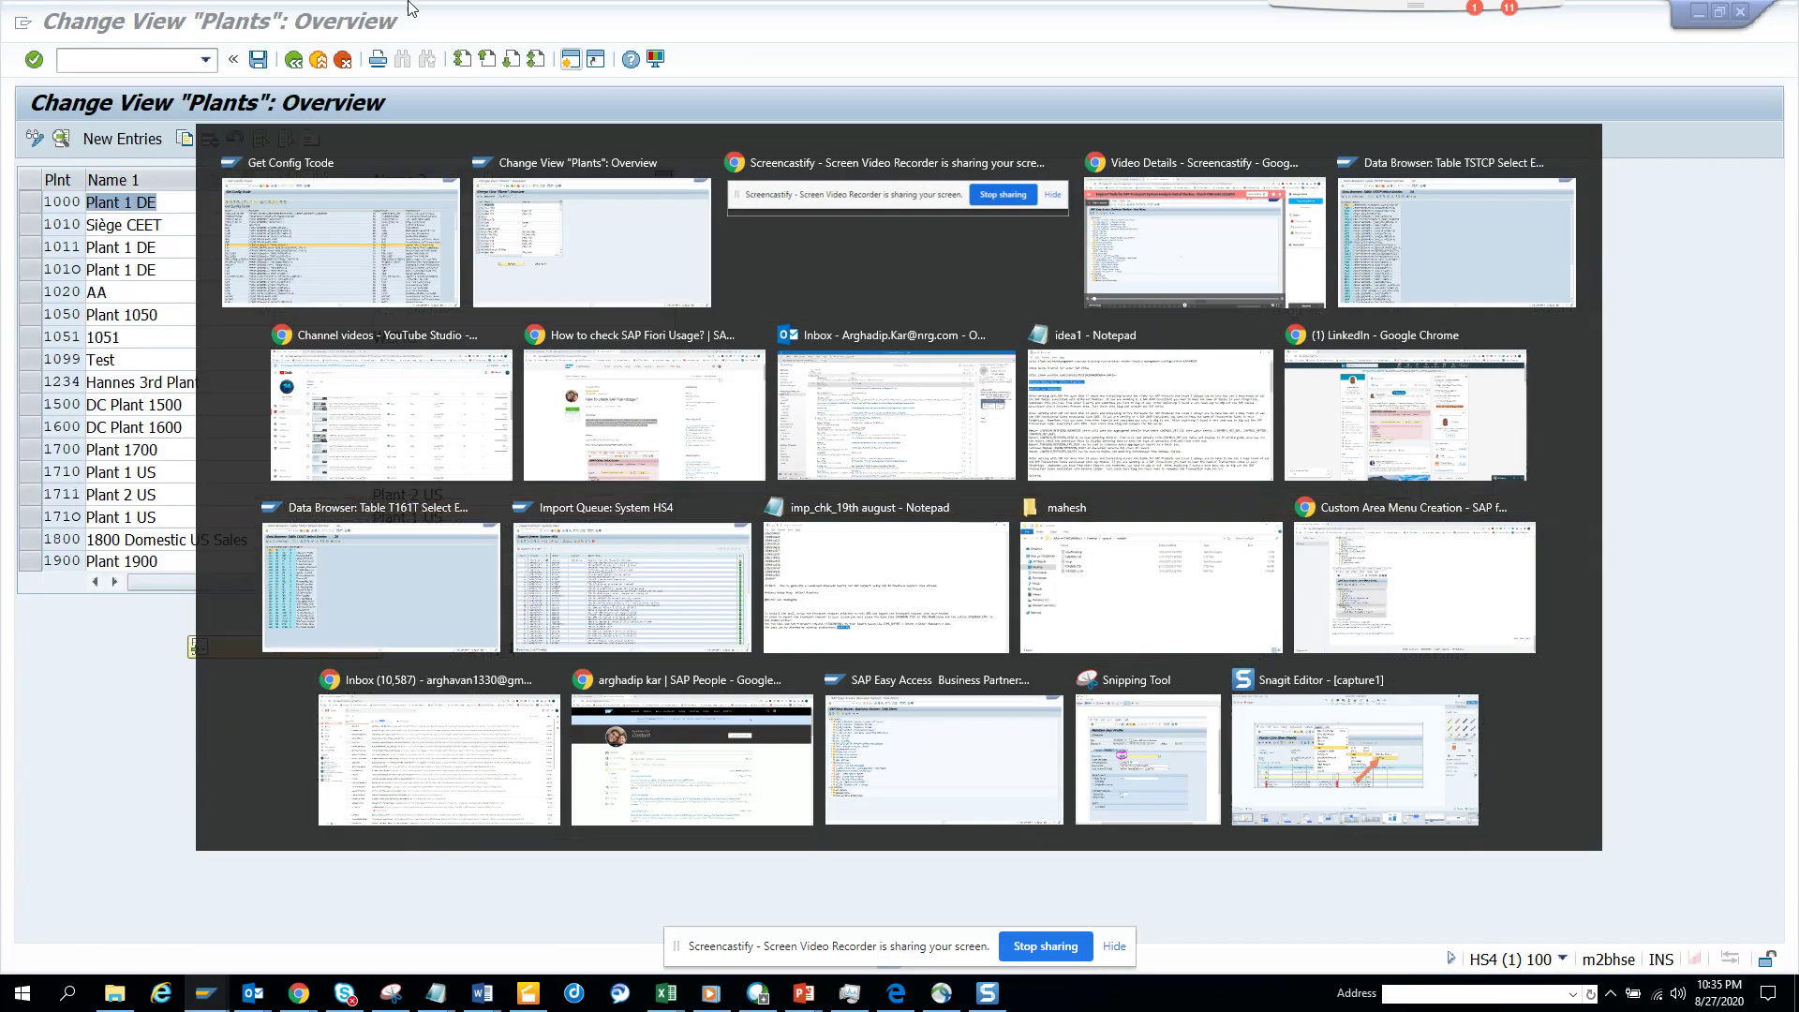
click(150, 63)
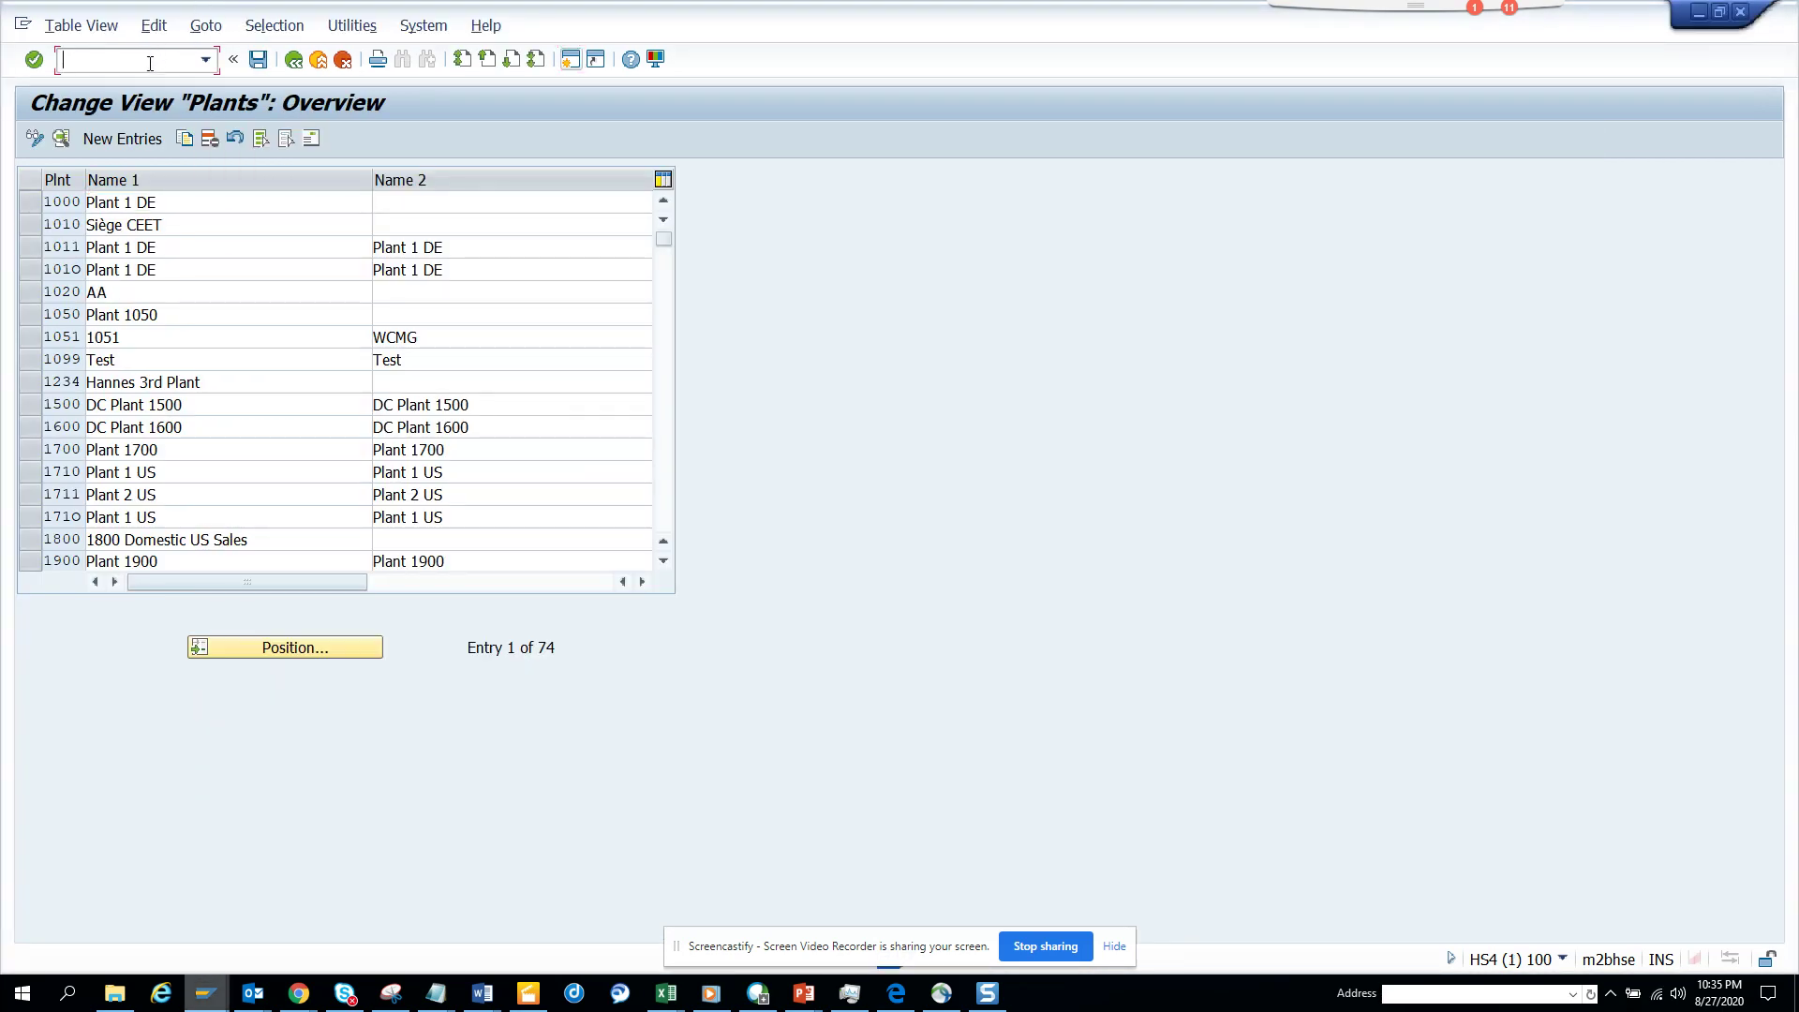
text(/nf-60)
key(Return)
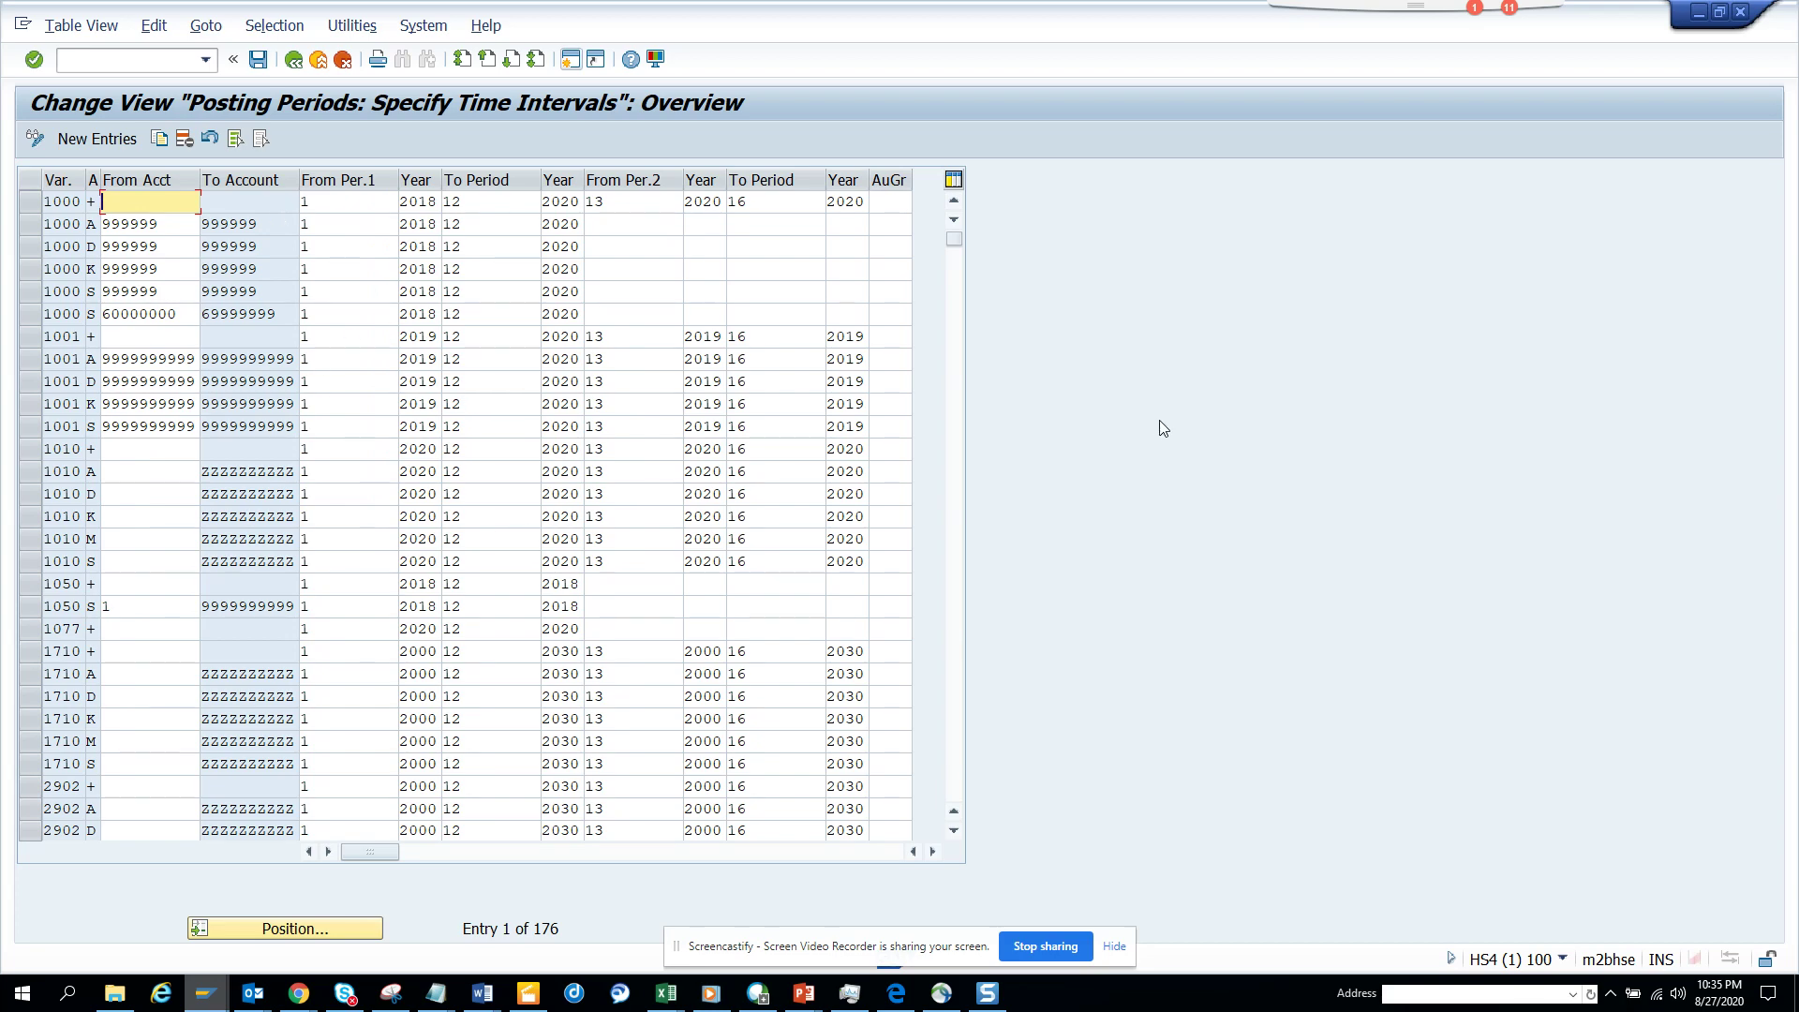
key(alt+Tab)
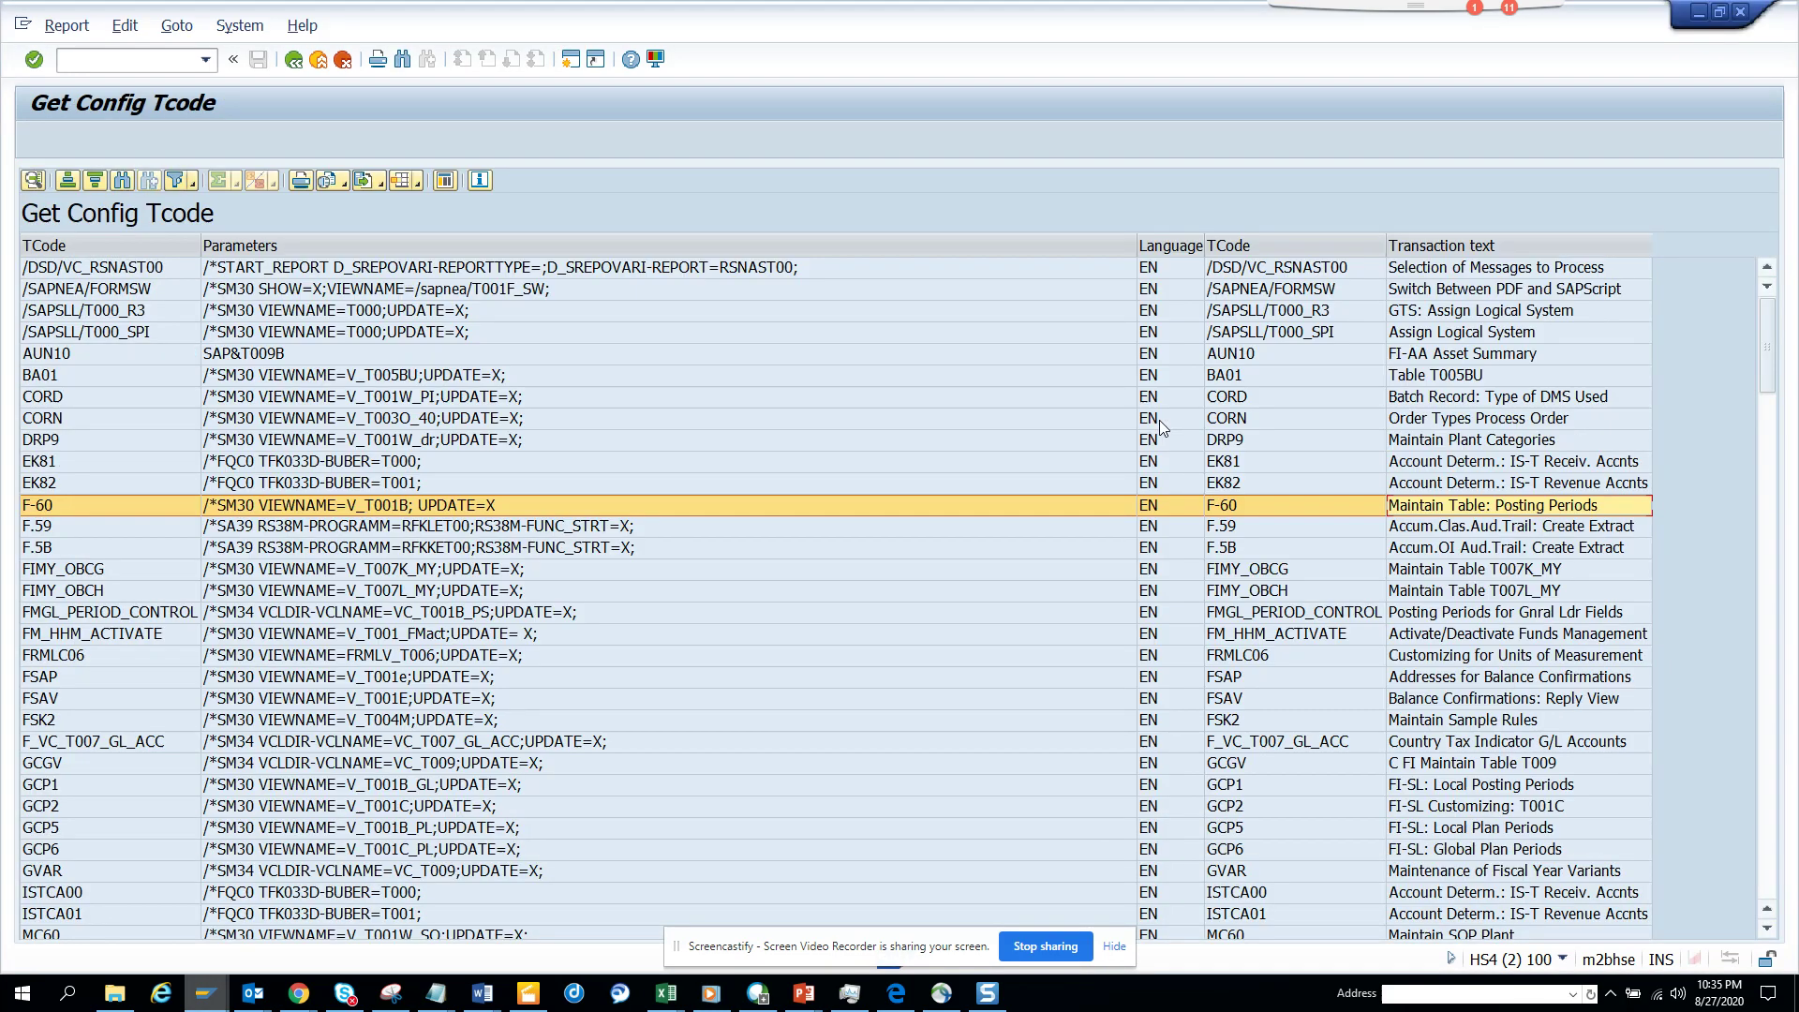